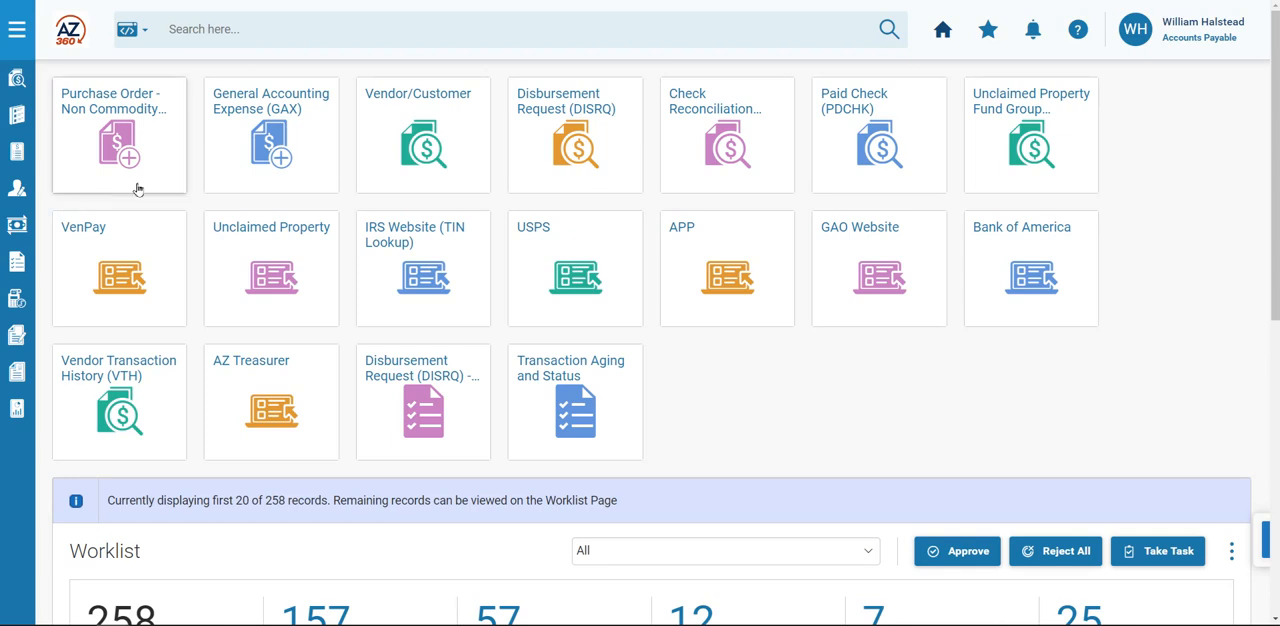
Search for the GAX transaction page and start creating a new transaction.
{"action": "left_click", "coordinate": [314, 28]}
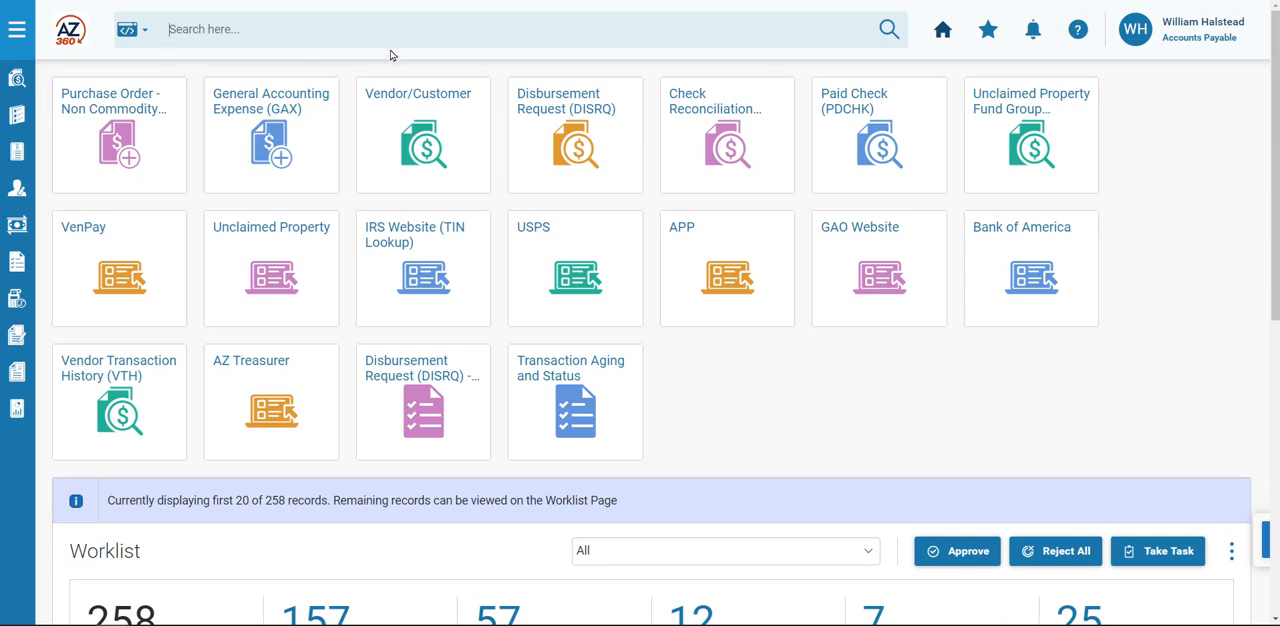
{"action": "type", "text": "GAX"}
{"action": "left_click", "coordinate": [233, 66]}
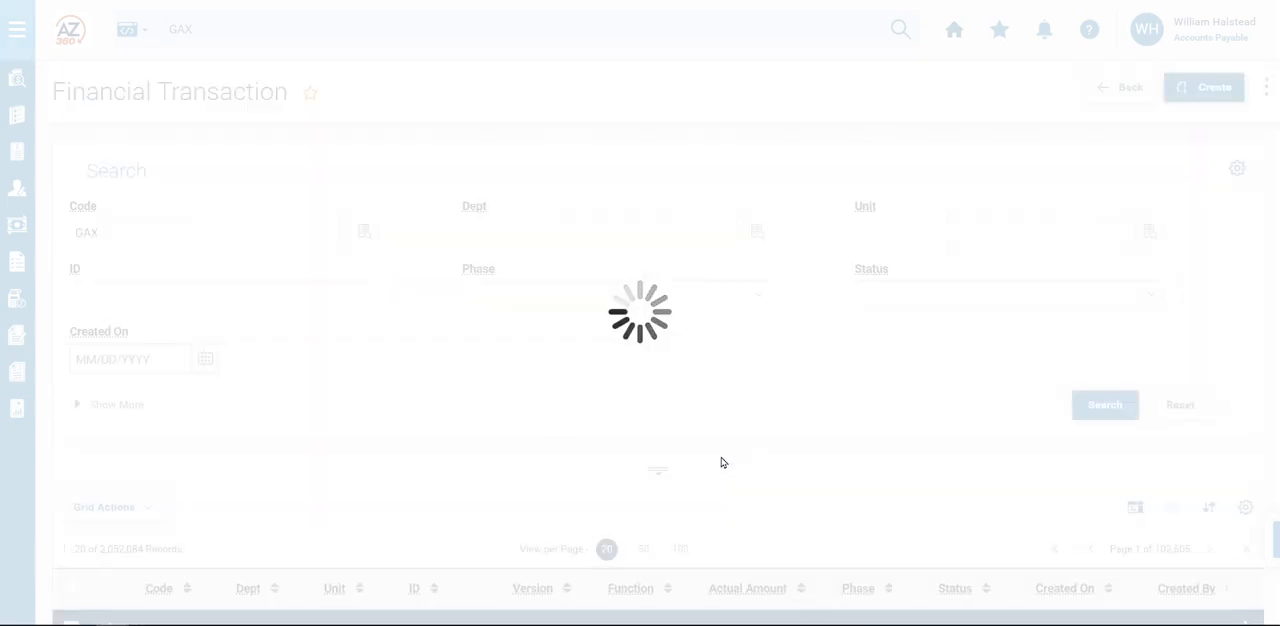
{"action": "left_click", "coordinate": [1218, 94]}
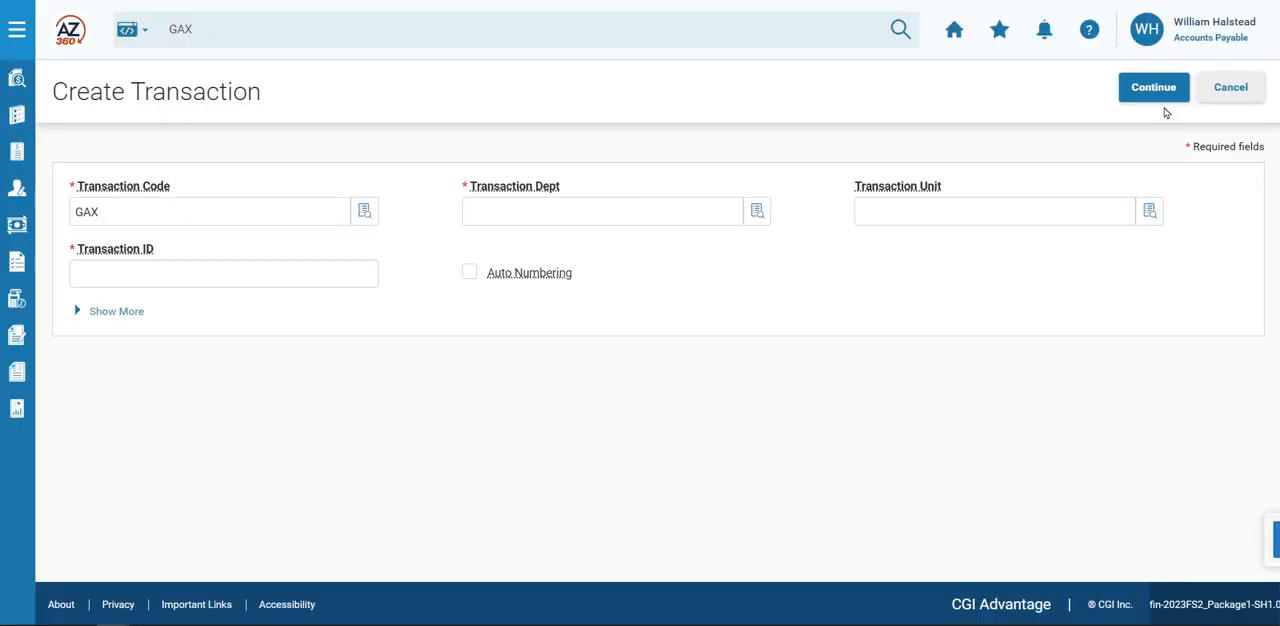
Create the GAX draft with transaction department ADA and automatic numbering.
{"action": "left_click", "coordinate": [553, 222]}
{"action": "type", "text": "ADA"}
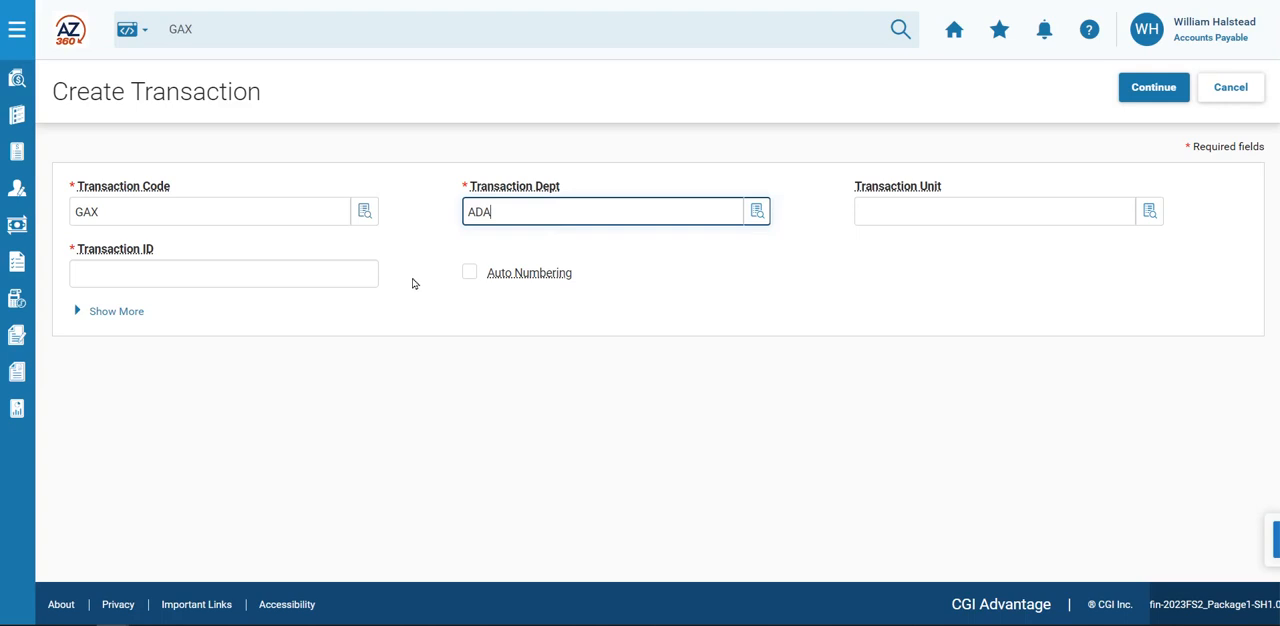
{"action": "left_click", "coordinate": [469, 272]}
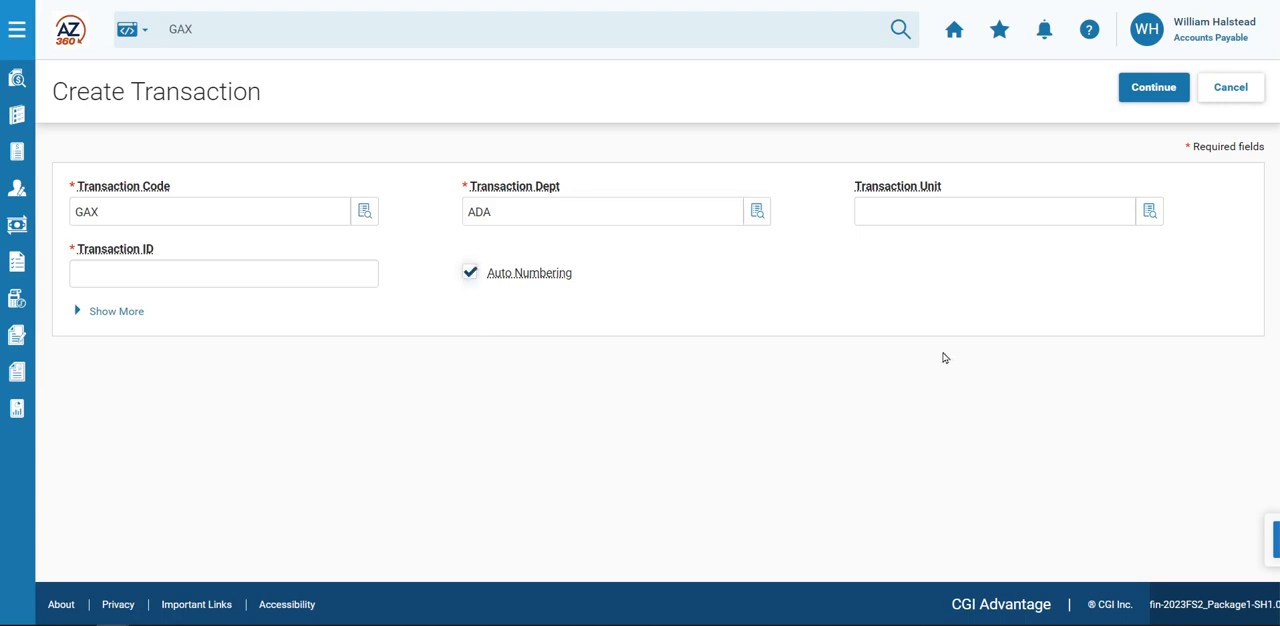
{"action": "left_click", "coordinate": [1158, 92]}
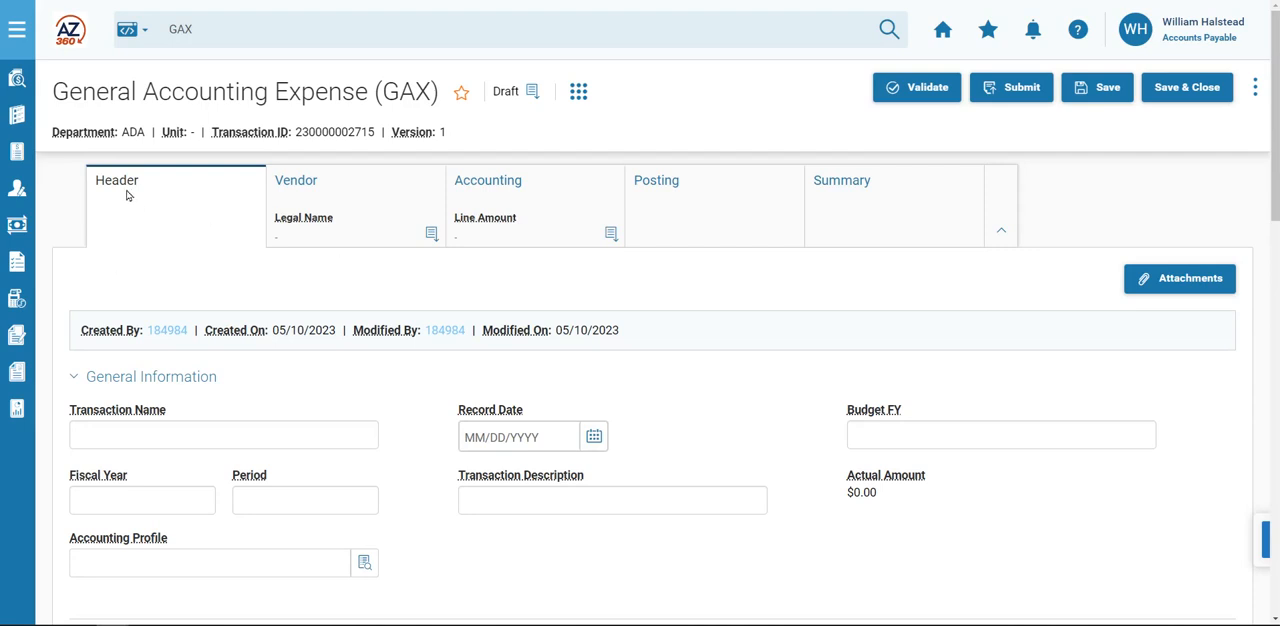
Set the header's transaction description to "Utility Split Expense".
{"action": "left_click", "coordinate": [506, 510]}
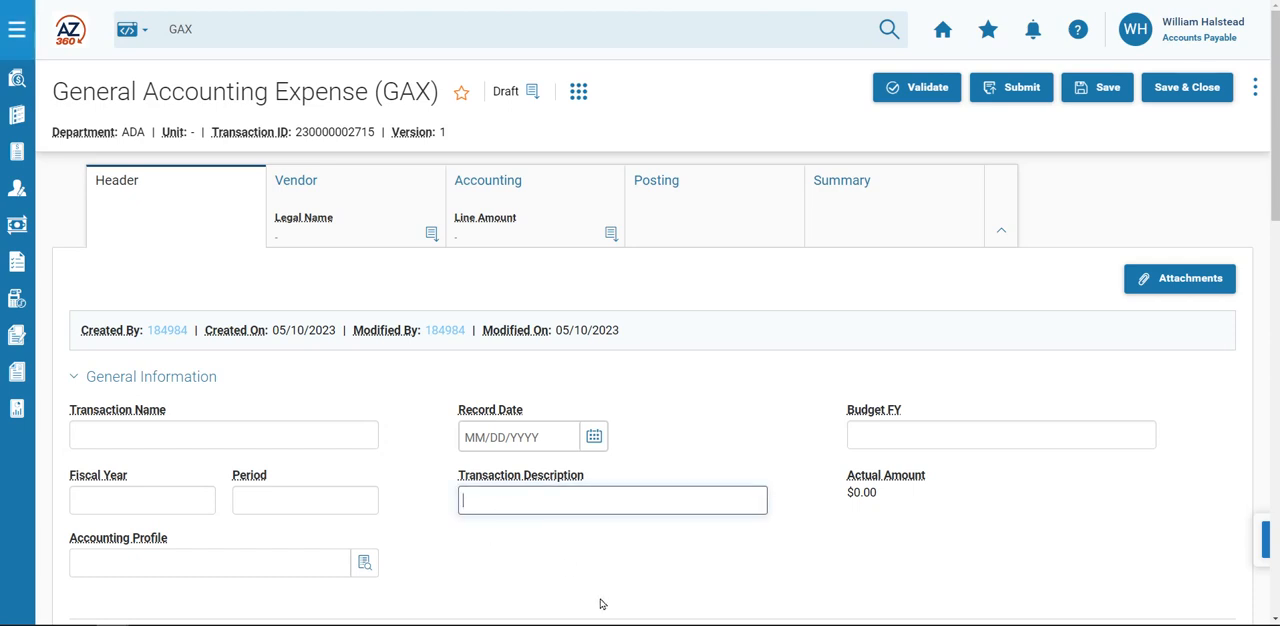
{"action": "type", "text": "Utility Split Expense"}
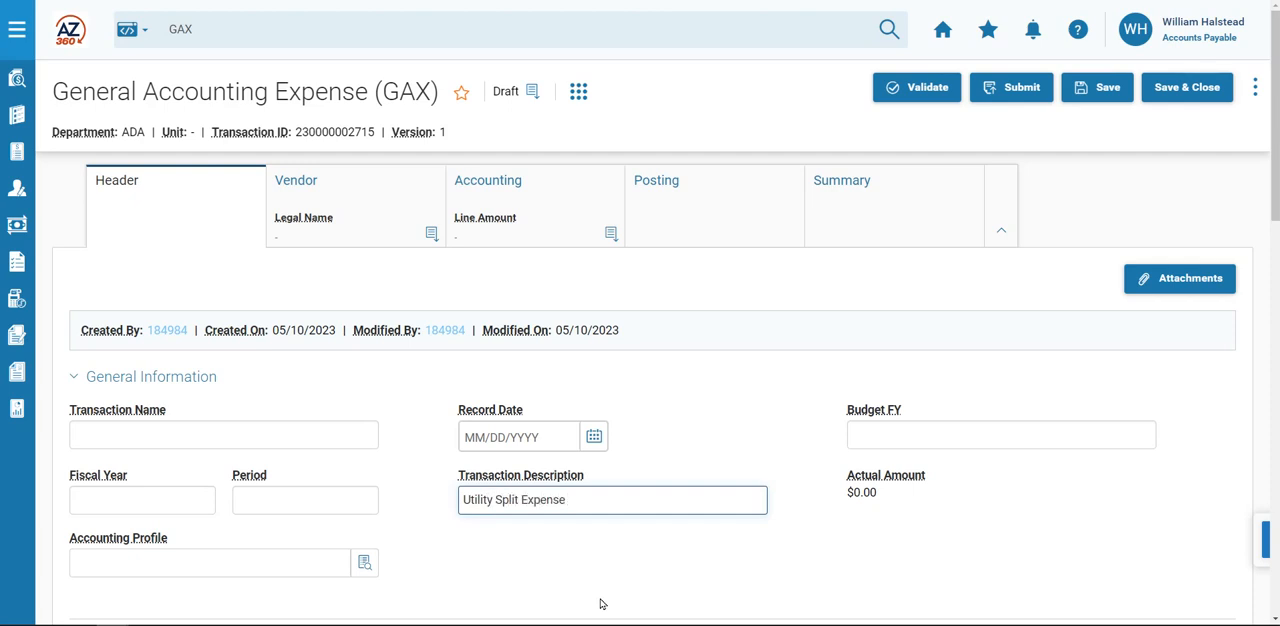
Add a vendor line and assign Tucson Electric Power Co to it, looked up by partial vendor code.
{"action": "left_click", "coordinate": [339, 188]}
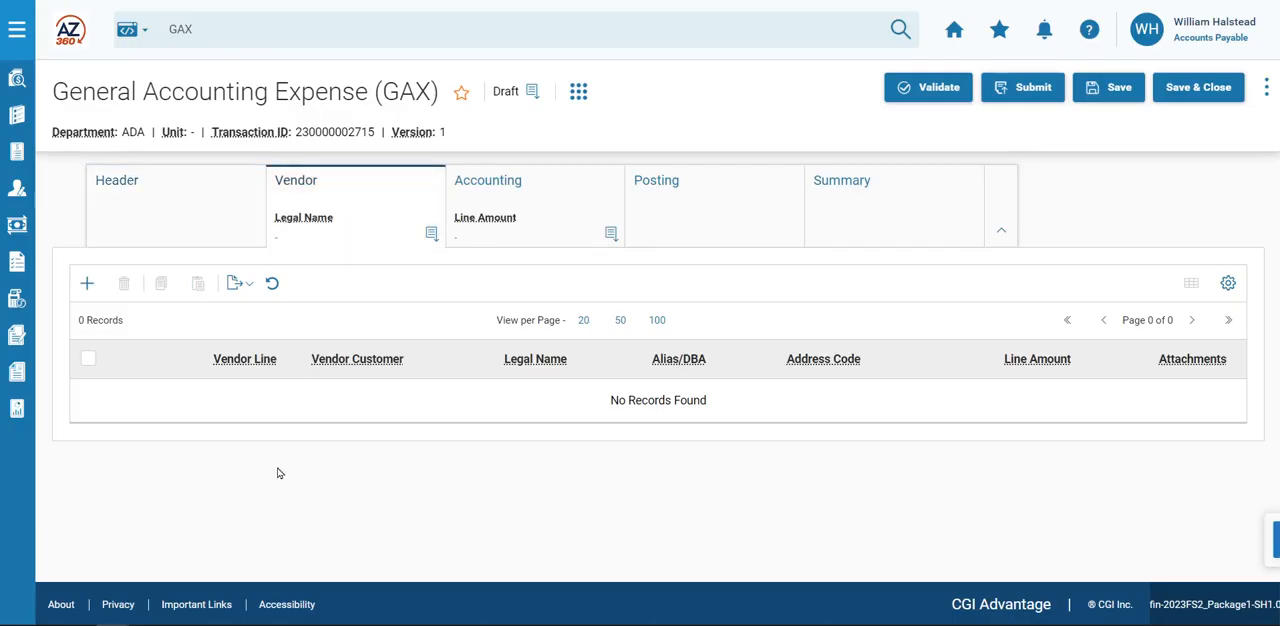
{"action": "left_click", "coordinate": [87, 285]}
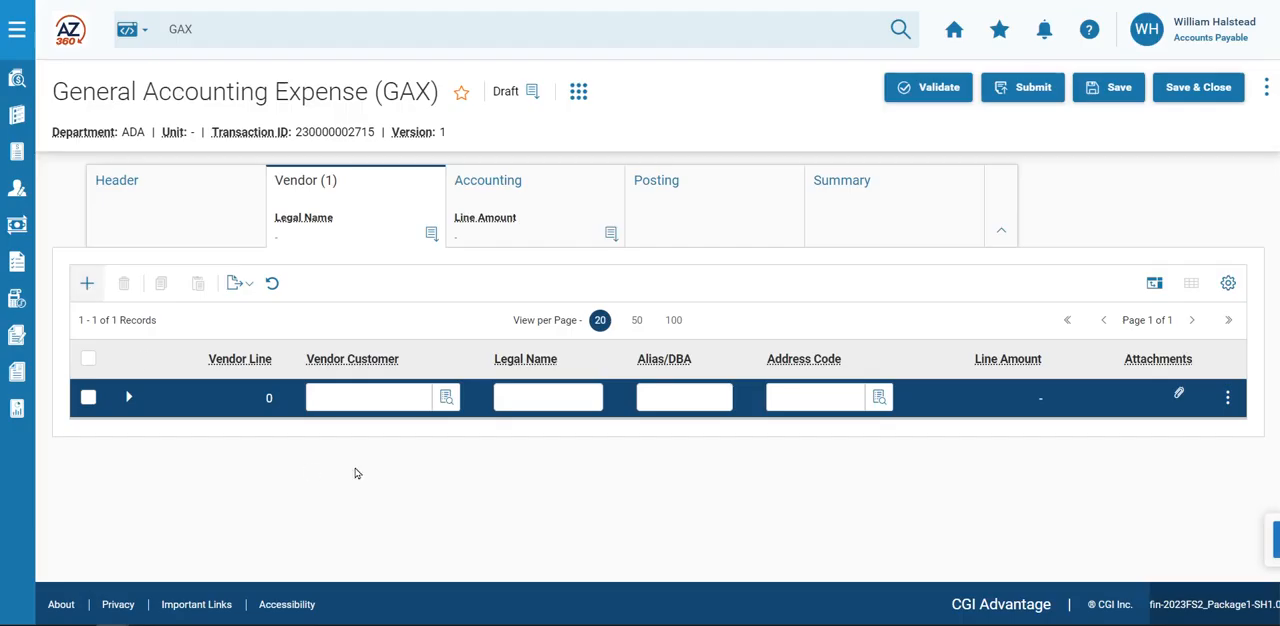
{"action": "left_click", "coordinate": [446, 398]}
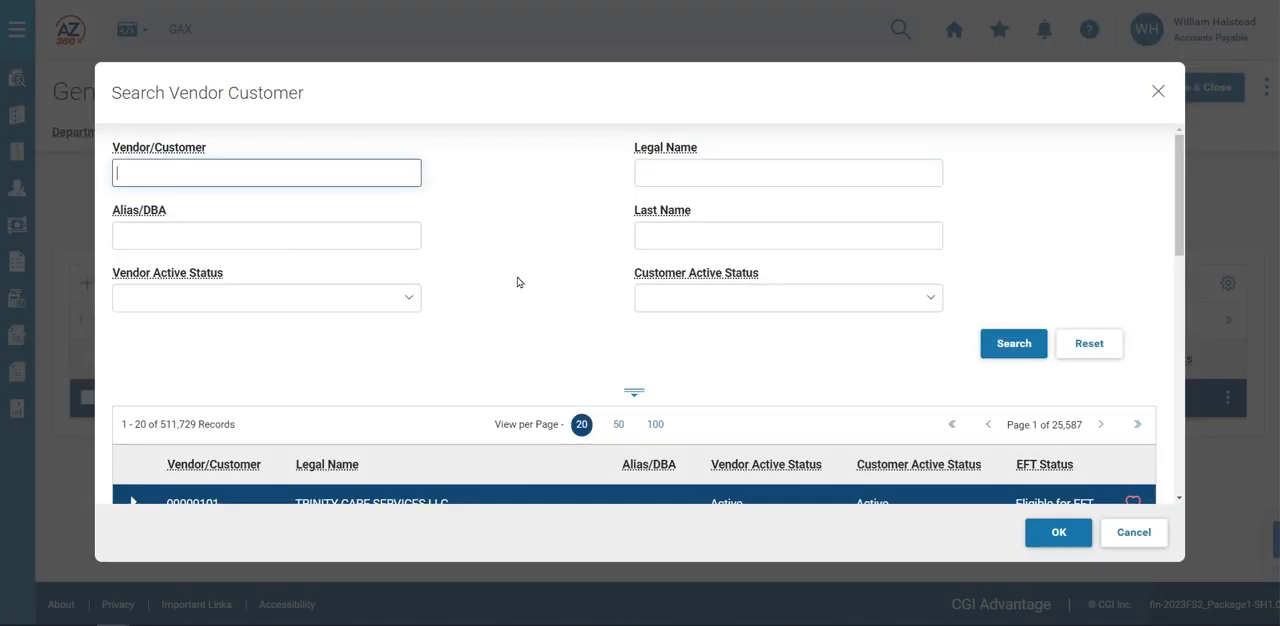
{"action": "type", "text": "IV*3106"}
{"action": "left_click", "coordinate": [995, 343]}
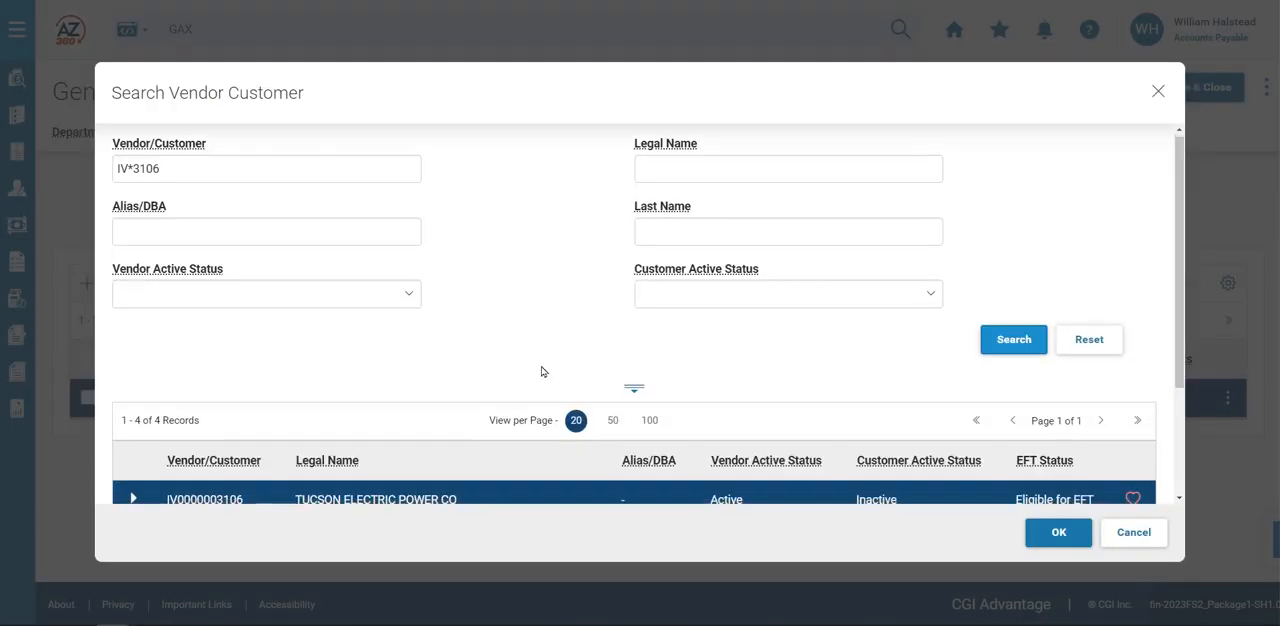
{"action": "scroll", "coordinate": [341, 386], "scroll_direction": "down", "scroll_amount": 2}
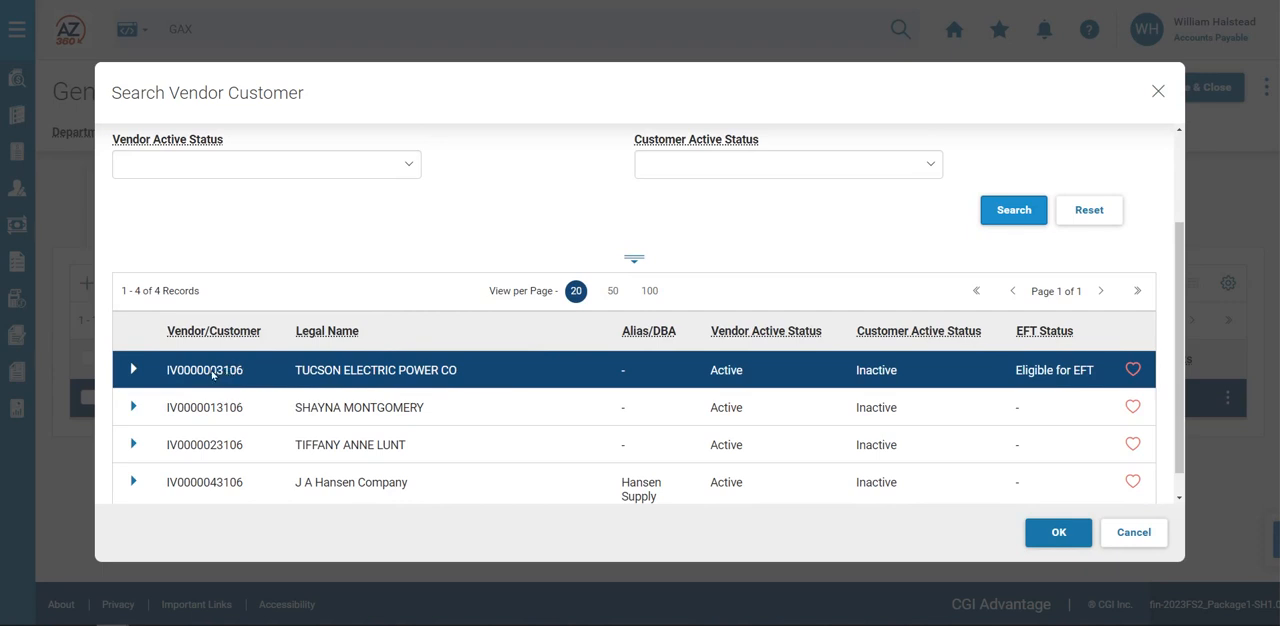
{"action": "left_click", "coordinate": [1045, 531]}
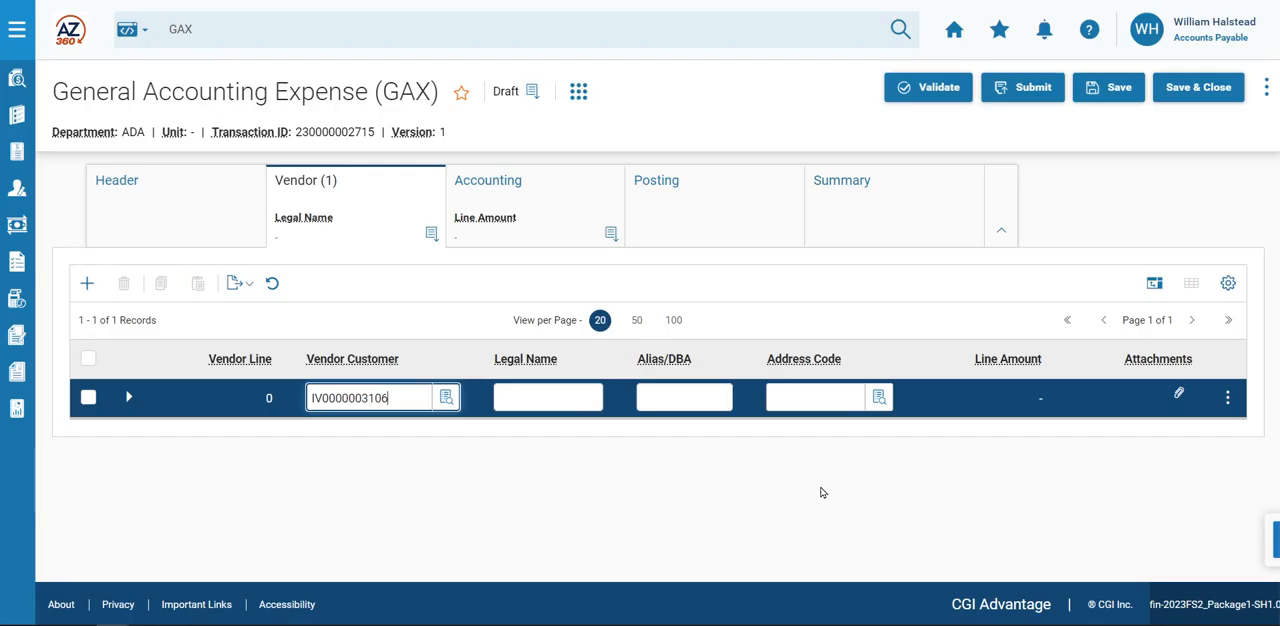
Save the vendor line with address code I0003 and check its address details.
{"action": "left_click", "coordinate": [879, 397]}
{"action": "scroll", "coordinate": [534, 369], "scroll_direction": "down", "scroll_amount": 2}
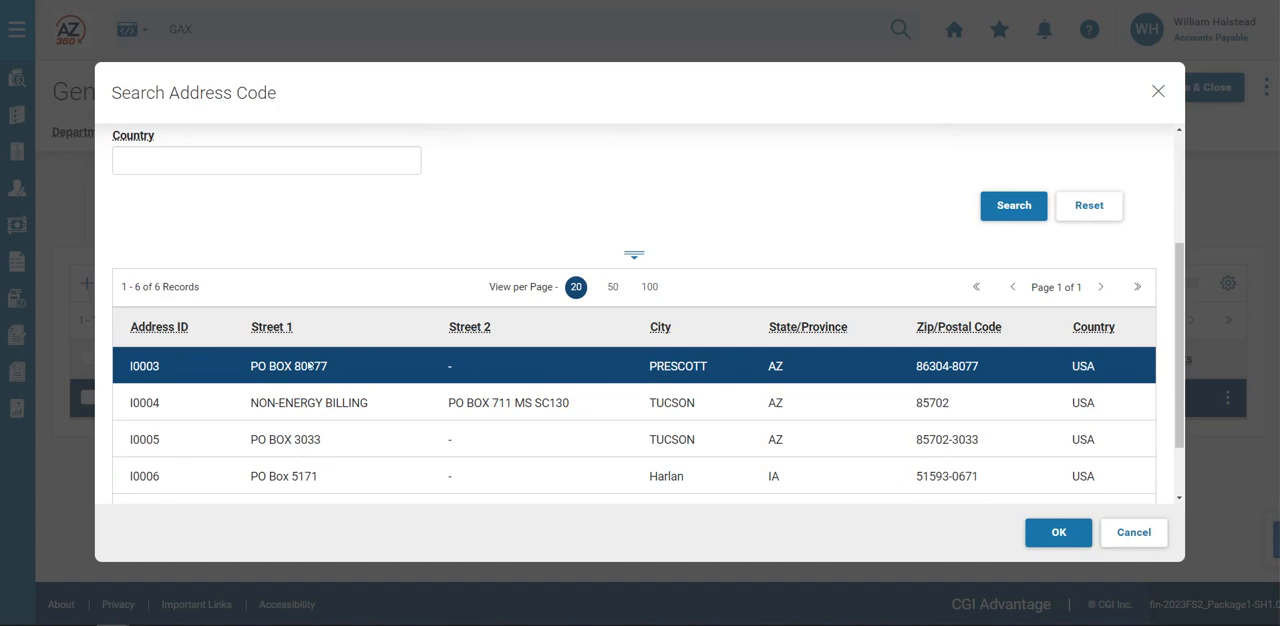
{"action": "left_click", "coordinate": [1052, 532]}
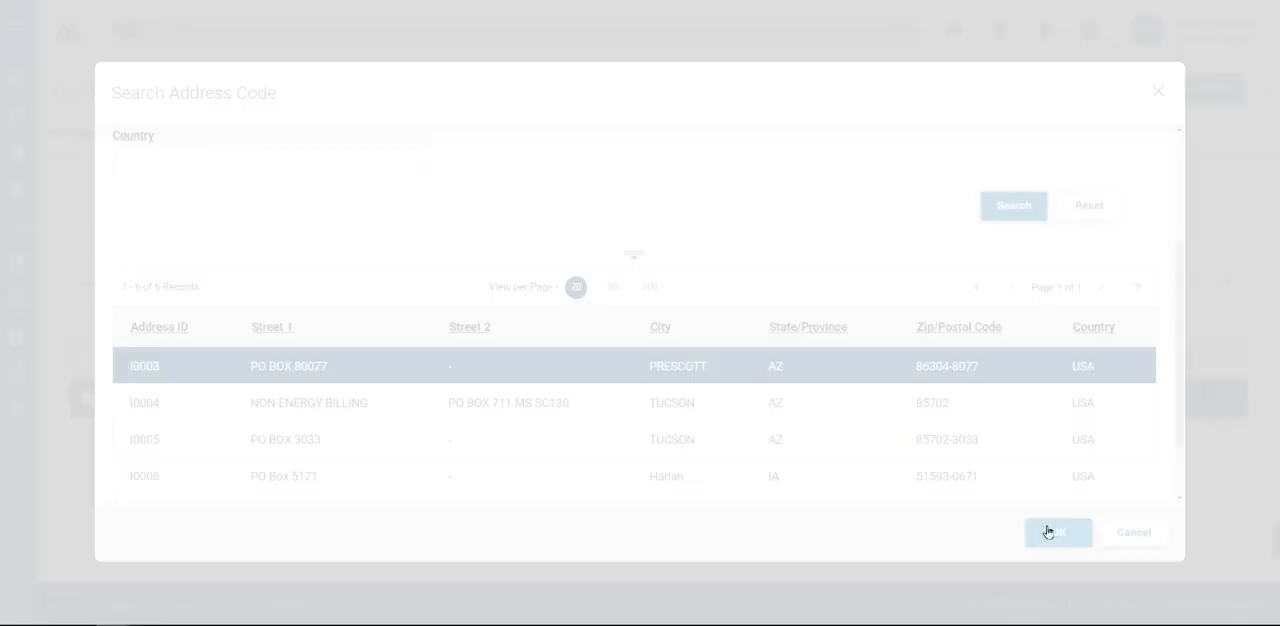
{"action": "left_click", "coordinate": [1112, 91]}
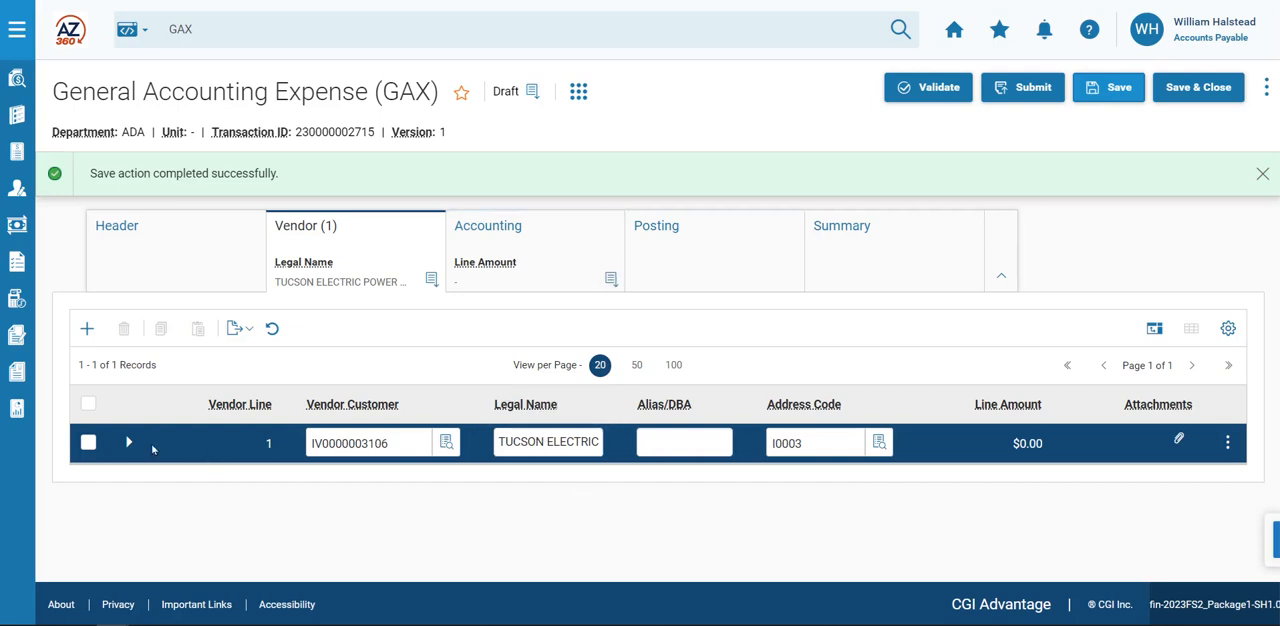
{"action": "left_click", "coordinate": [126, 445]}
{"action": "scroll", "coordinate": [130, 450], "scroll_direction": "down", "scroll_amount": 1}
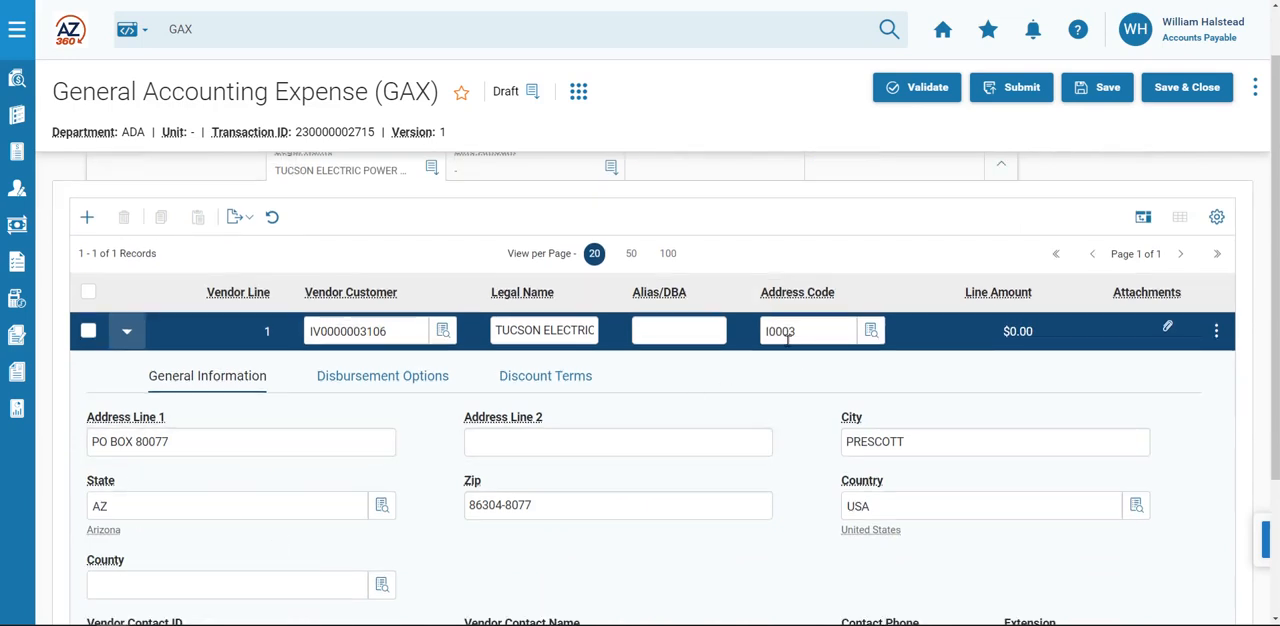
{"action": "scroll", "coordinate": [600, 400], "scroll_direction": "up", "scroll_amount": 1}
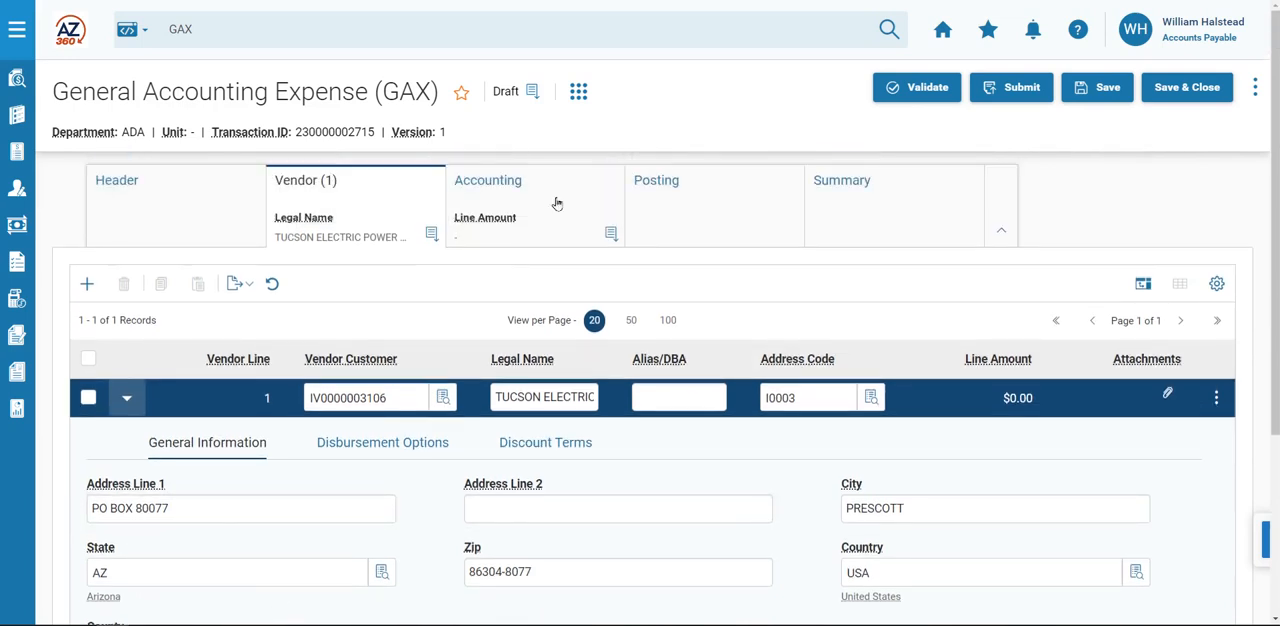
Insert an accounting line with a line amount of 500 and department ADA.
{"action": "left_click", "coordinate": [492, 190]}
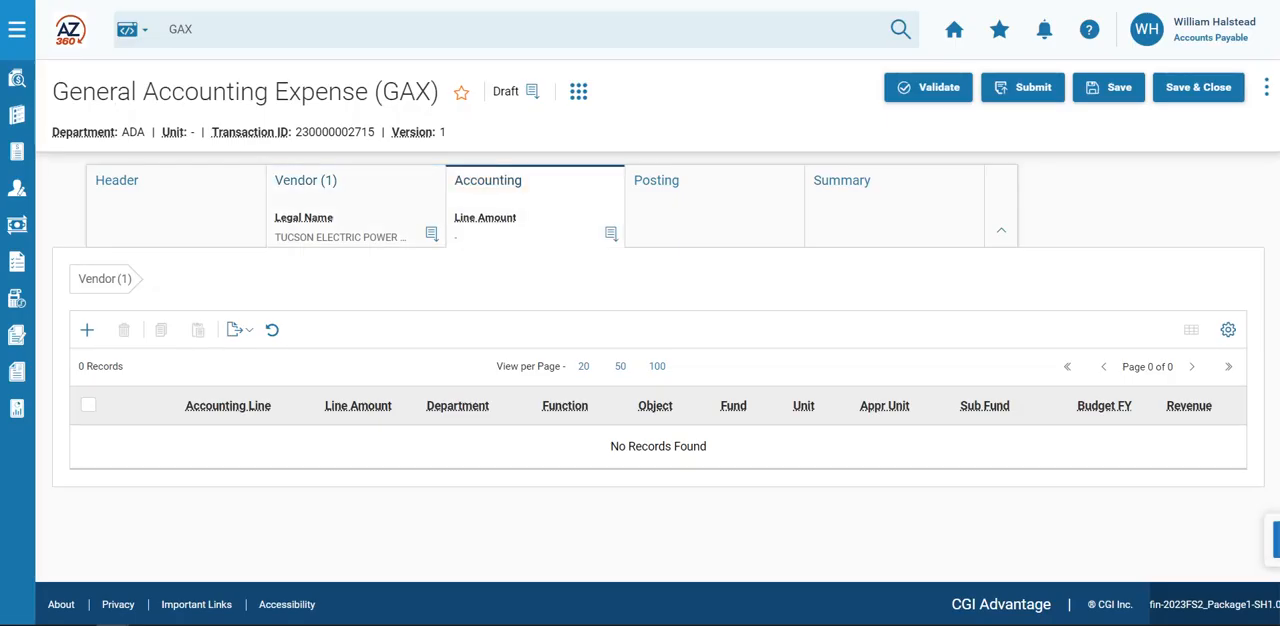
{"action": "left_click", "coordinate": [87, 330]}
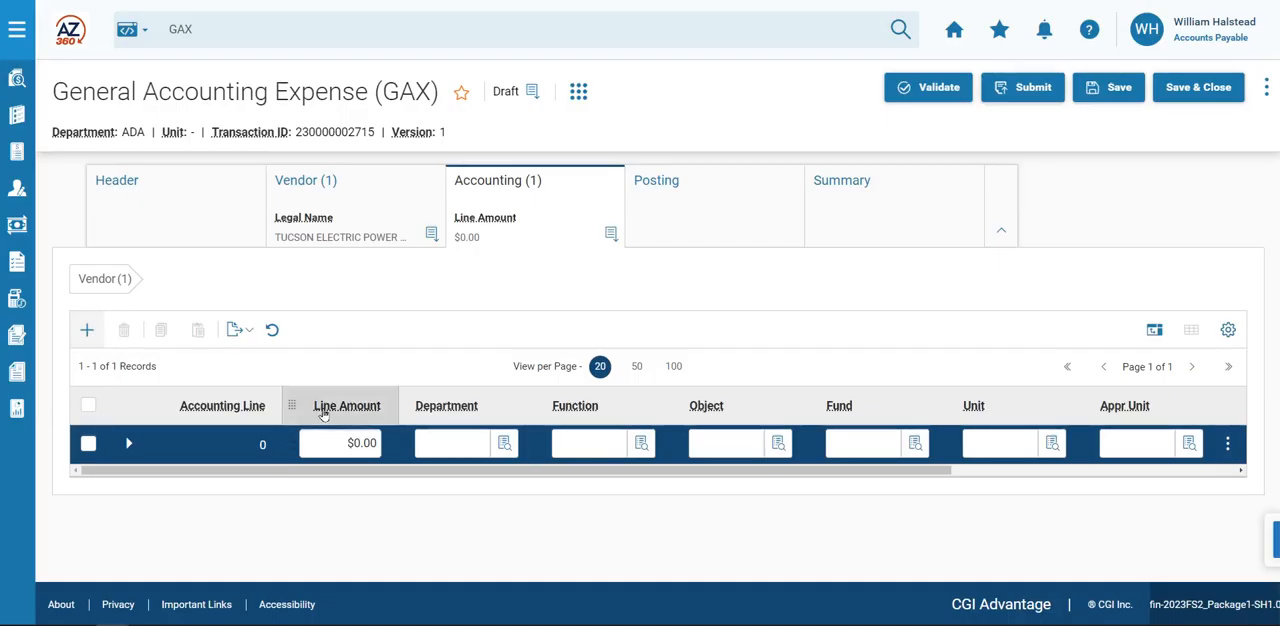
{"action": "left_click", "coordinate": [327, 440]}
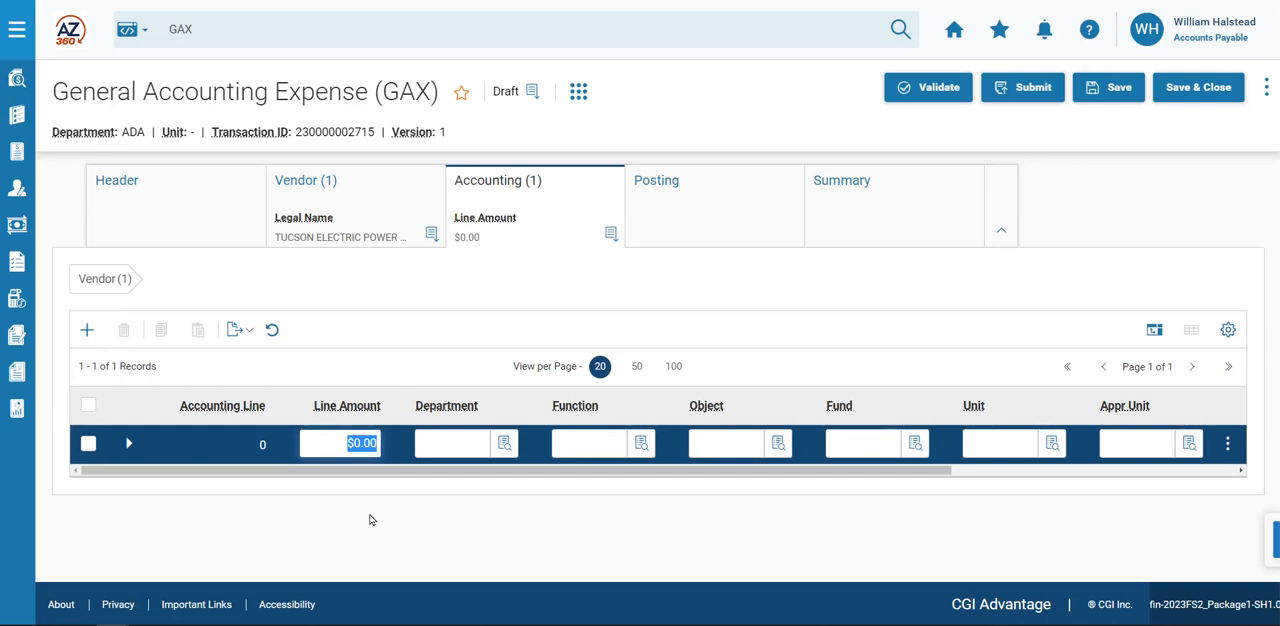
{"action": "type", "text": "500"}
{"action": "left_click", "coordinate": [485, 443]}
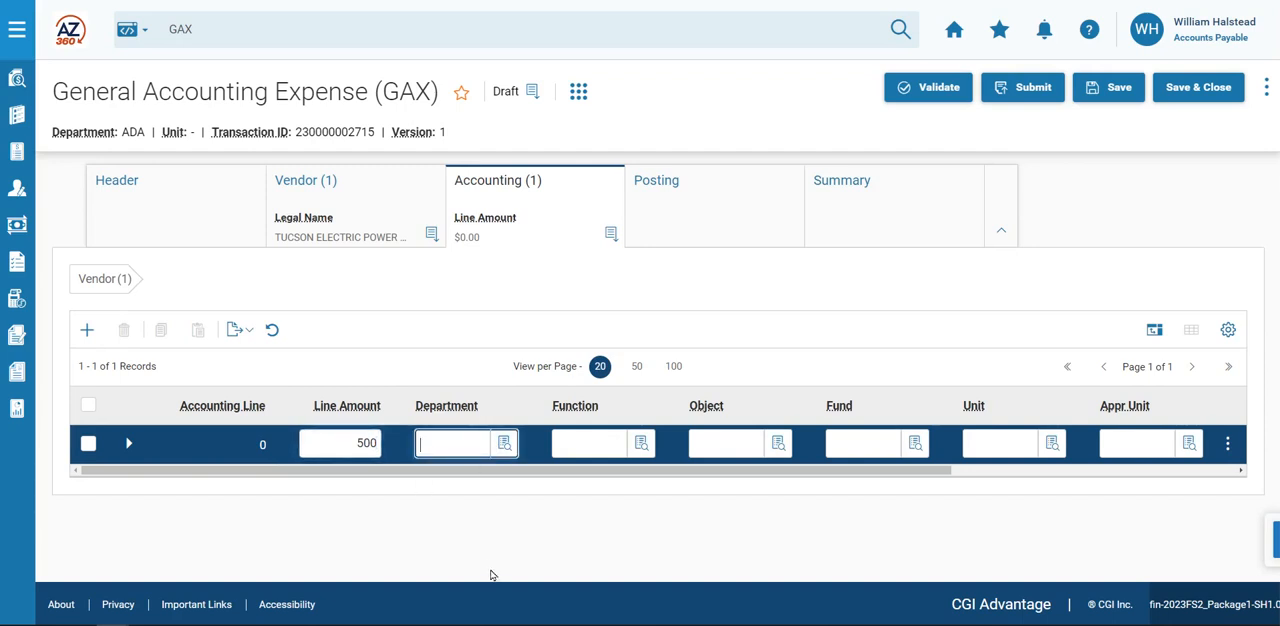
{"action": "type", "text": "ADA"}
{"action": "key", "text": "Tab"}
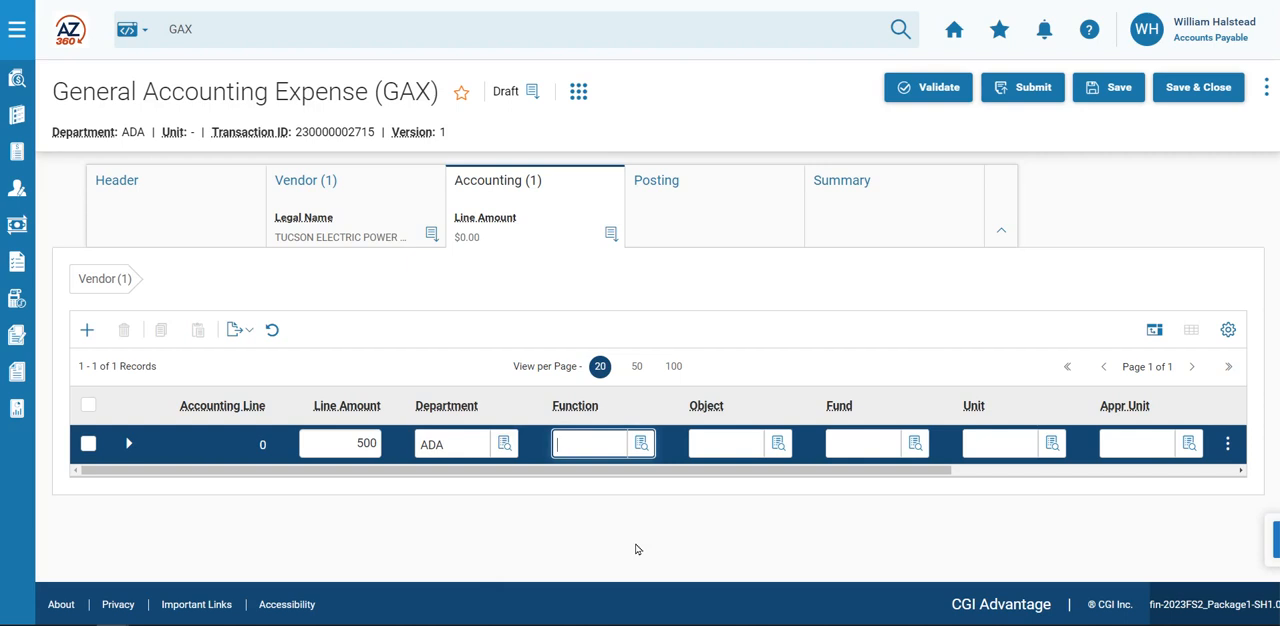
Set the accounting line's function to GSDUT22000 and object to 7181, and validate the transaction.
{"action": "type", "text": "GSDUT22000"}
{"action": "key", "text": "Tab"}
{"action": "key", "text": "Tab"}
{"action": "type", "text": "7181"}
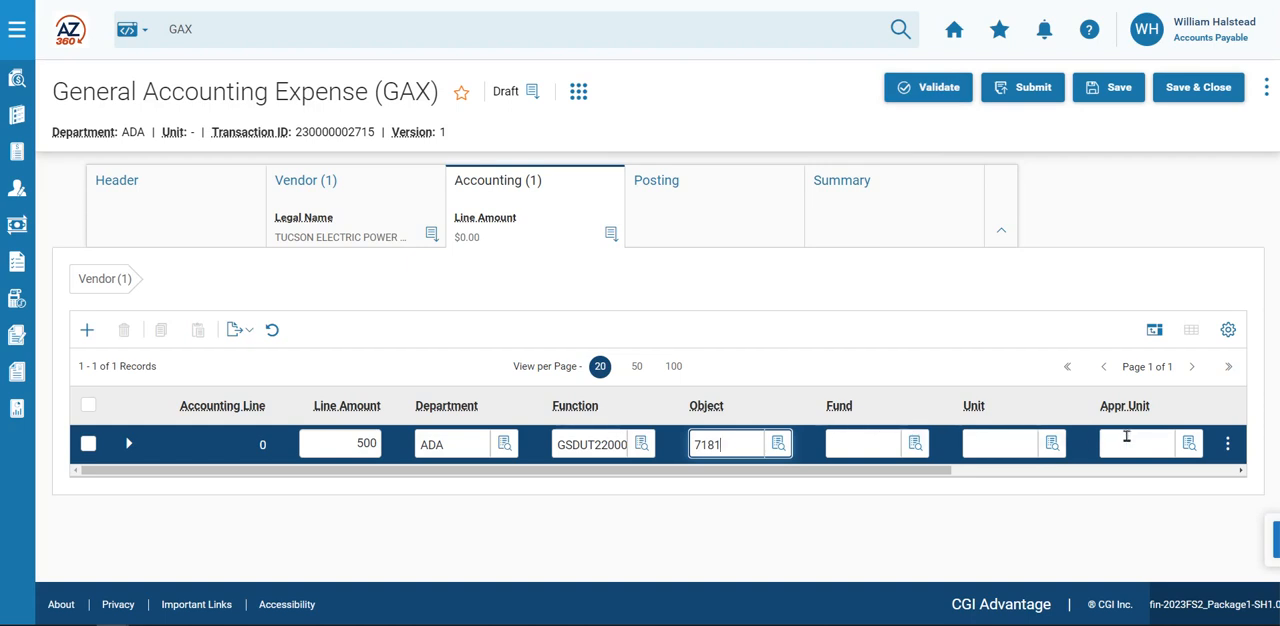
{"action": "left_click", "coordinate": [940, 92]}
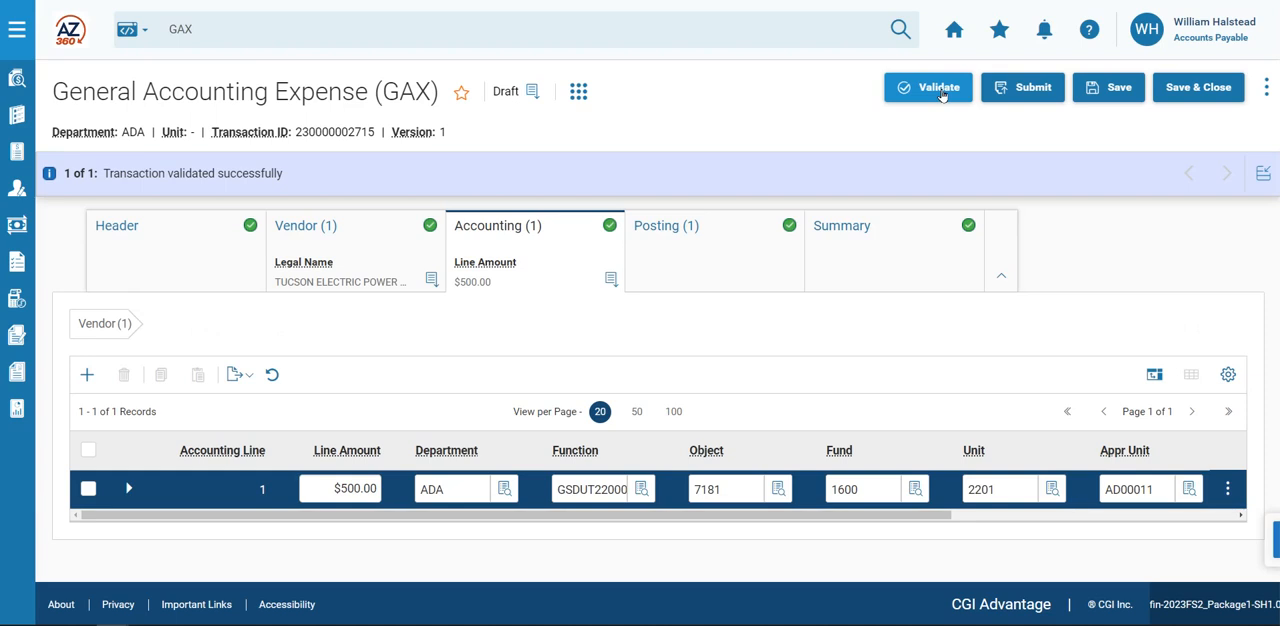
Set the location to 0054 in the accounting line's COA details, and save and validate the draft.
{"action": "left_click", "coordinate": [133, 498]}
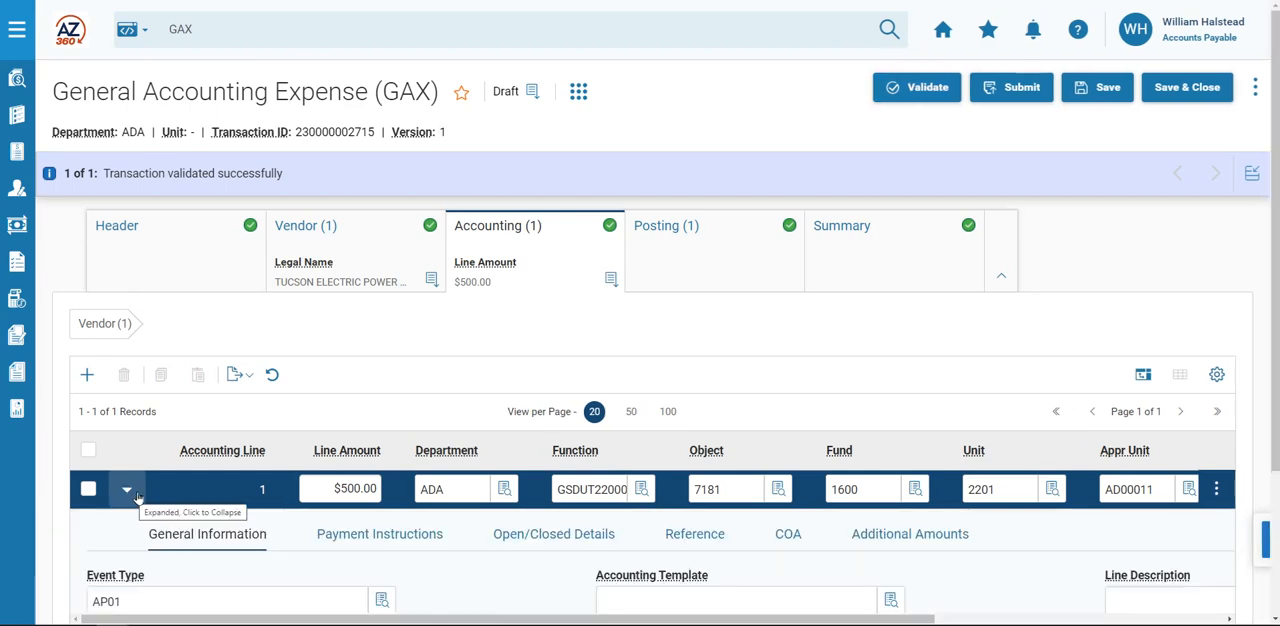
{"action": "scroll", "coordinate": [138, 497], "scroll_direction": "down", "scroll_amount": 1}
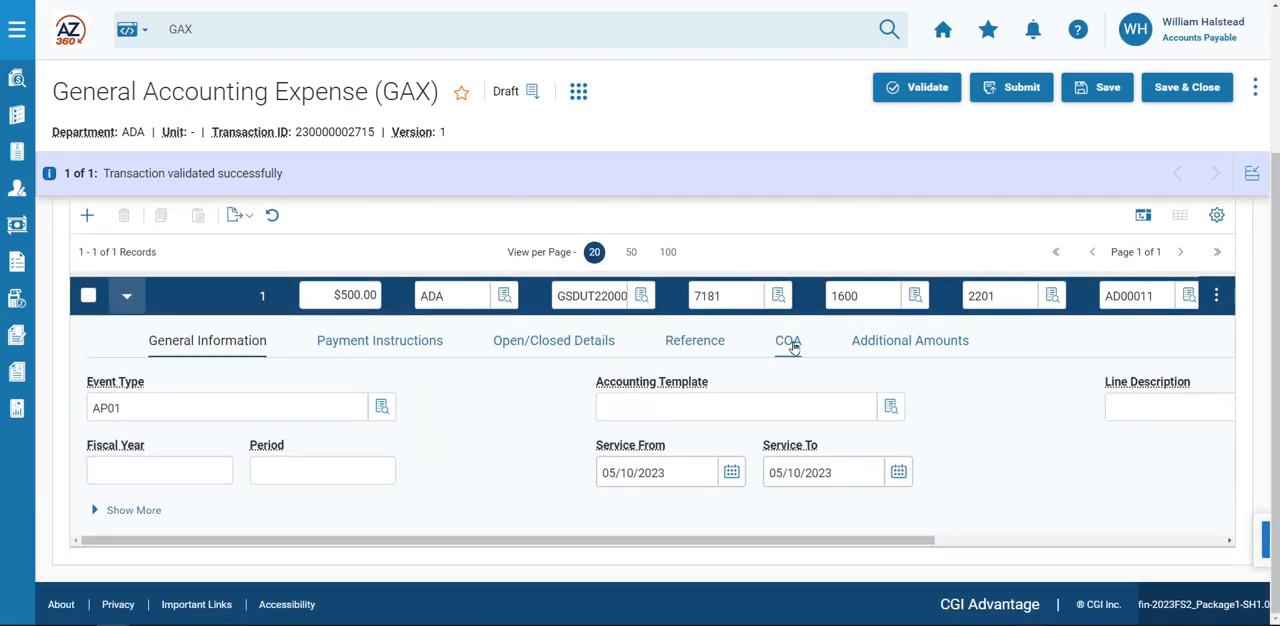
{"action": "left_click", "coordinate": [790, 343]}
{"action": "scroll", "coordinate": [433, 529], "scroll_direction": "down", "scroll_amount": 3}
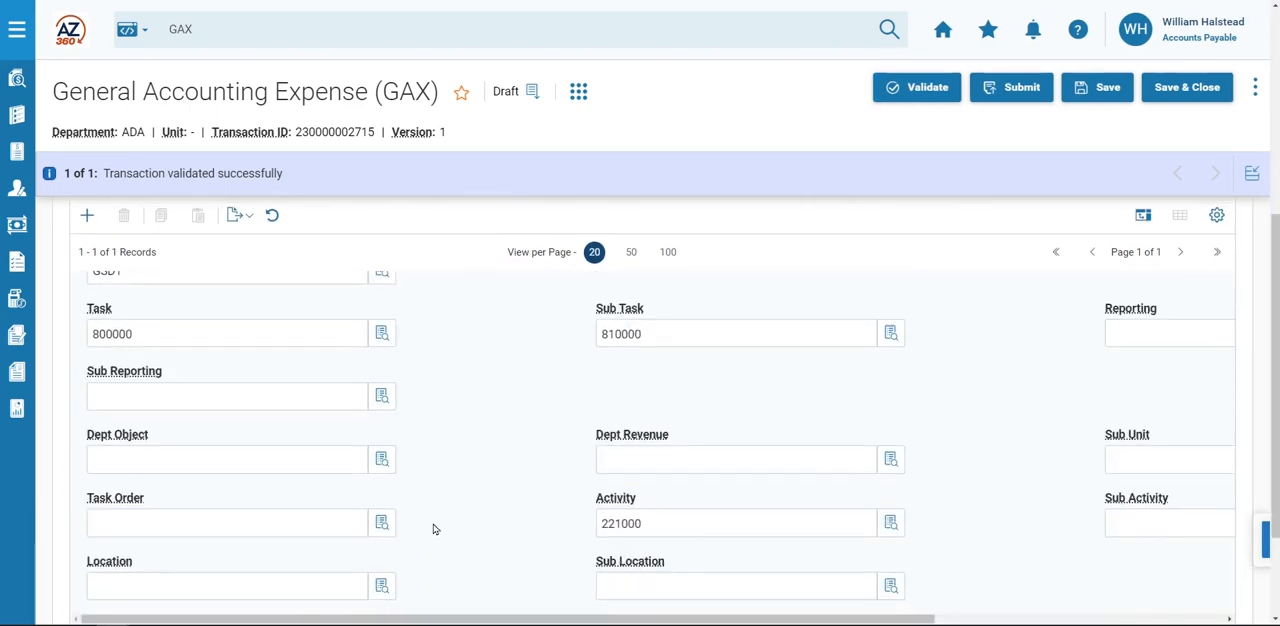
{"action": "left_click", "coordinate": [152, 452]}
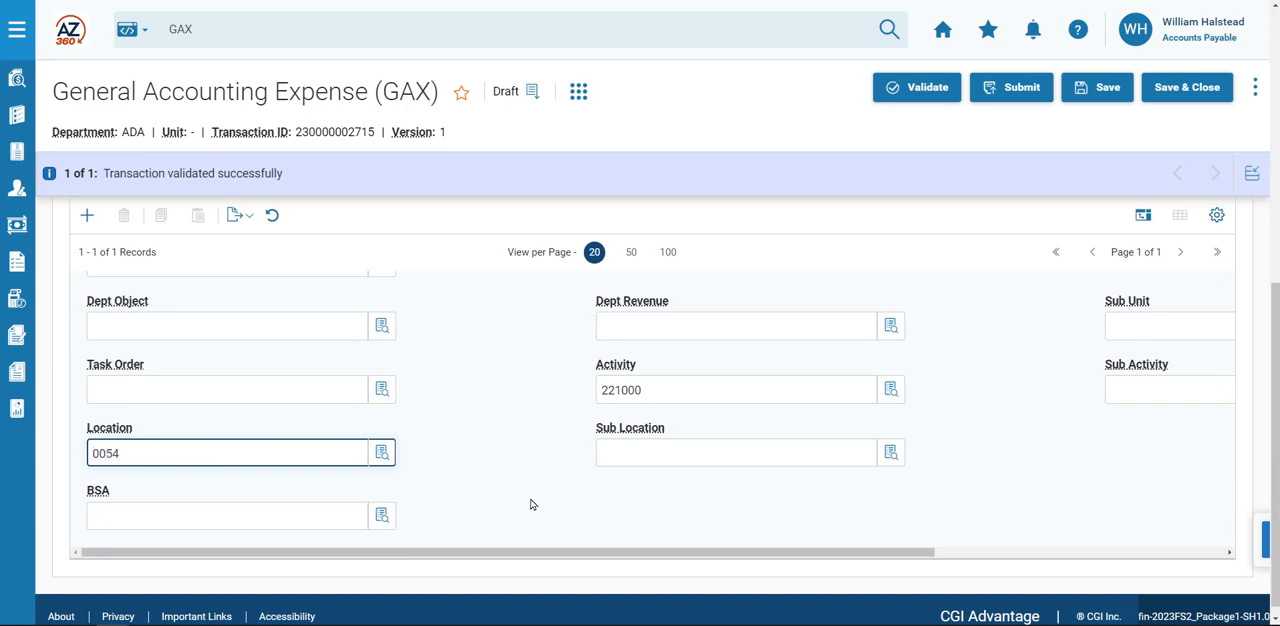
{"action": "left_click", "coordinate": [1092, 88]}
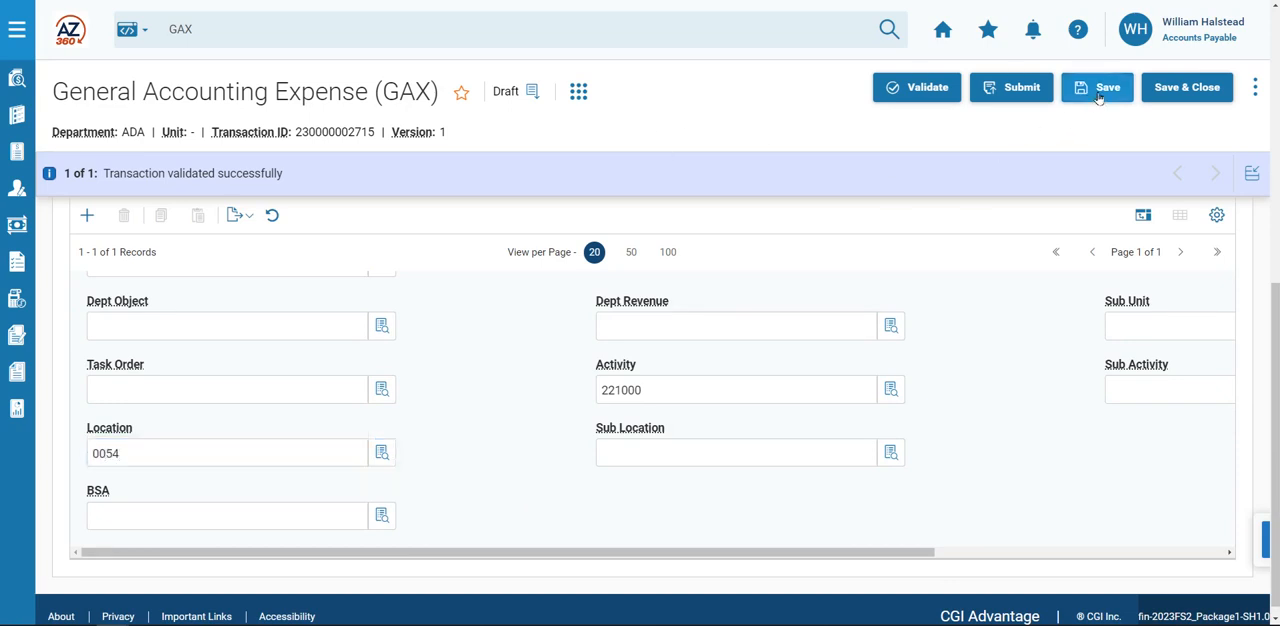
{"action": "scroll", "coordinate": [334, 389], "scroll_direction": "up", "scroll_amount": 5}
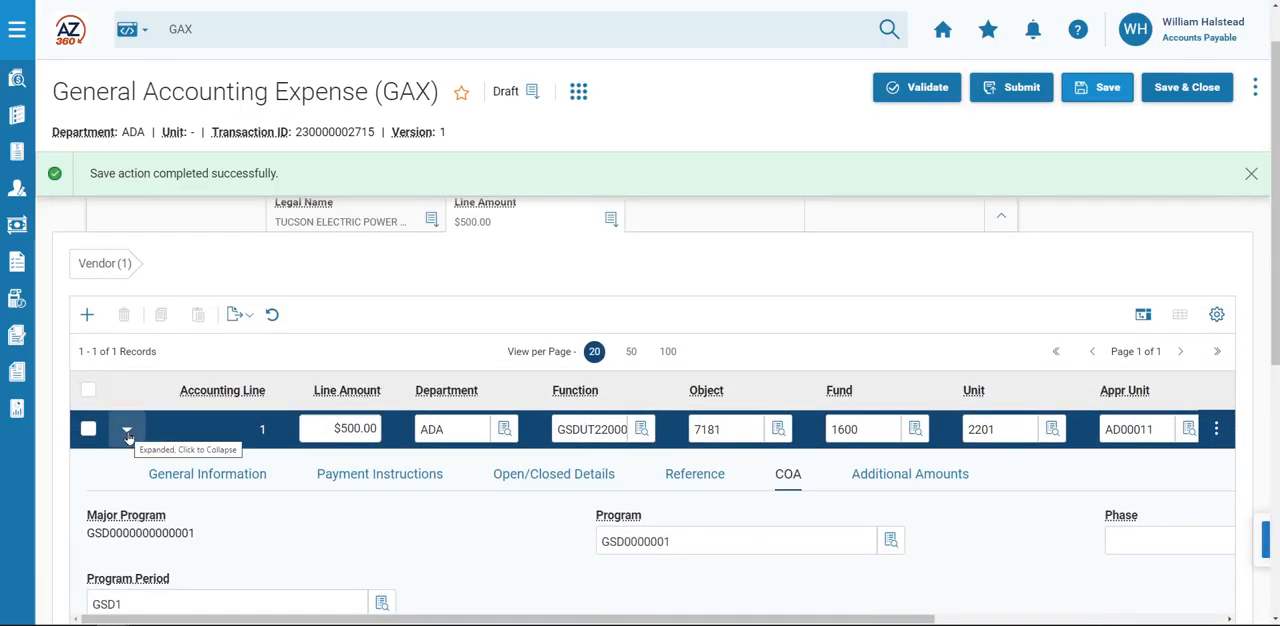
{"action": "left_click", "coordinate": [127, 432]}
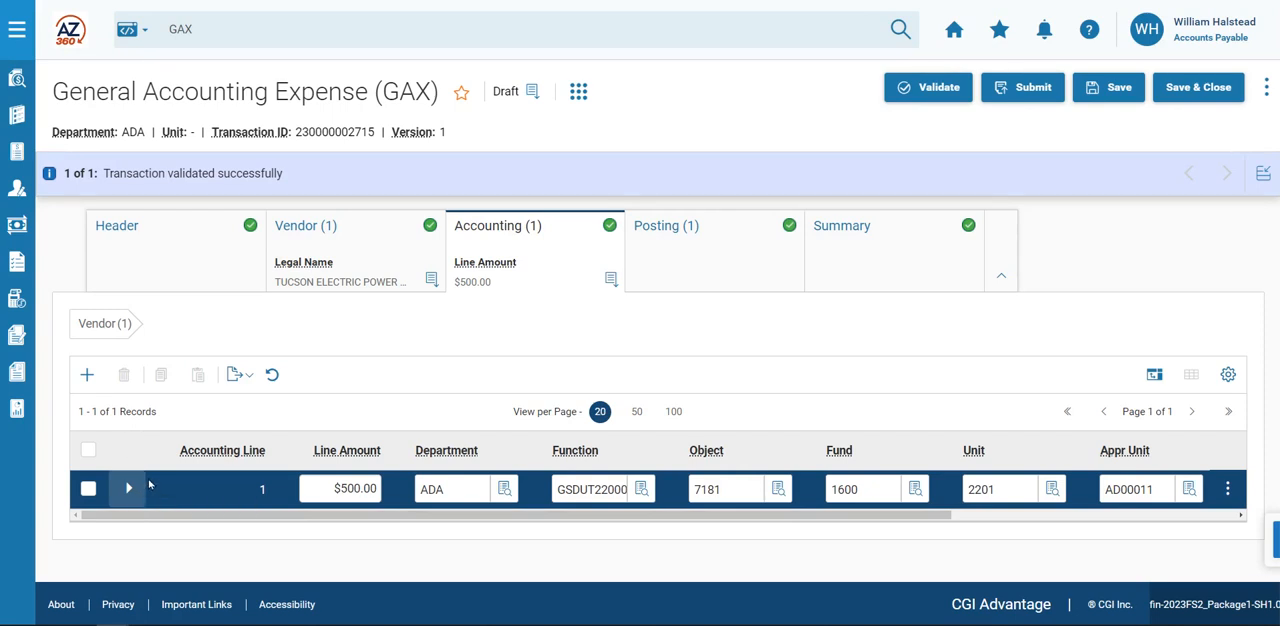
Copy the existing accounting line and paste it as a second accounting line.
{"action": "left_click", "coordinate": [1228, 490]}
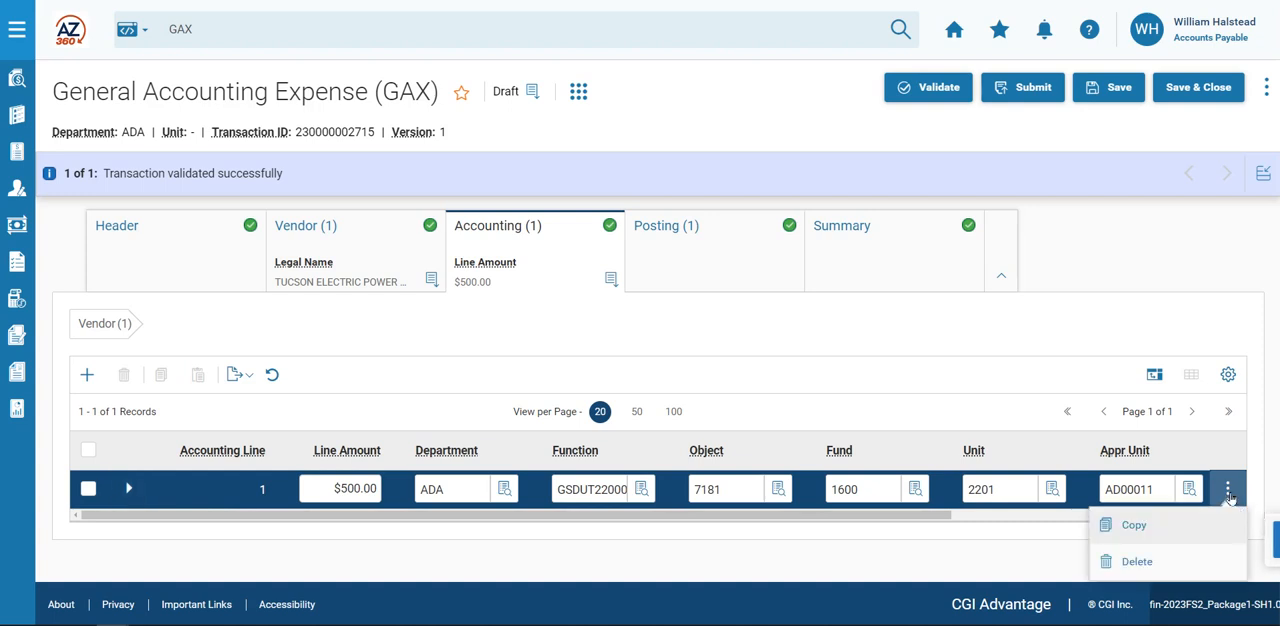
{"action": "left_click", "coordinate": [1149, 532]}
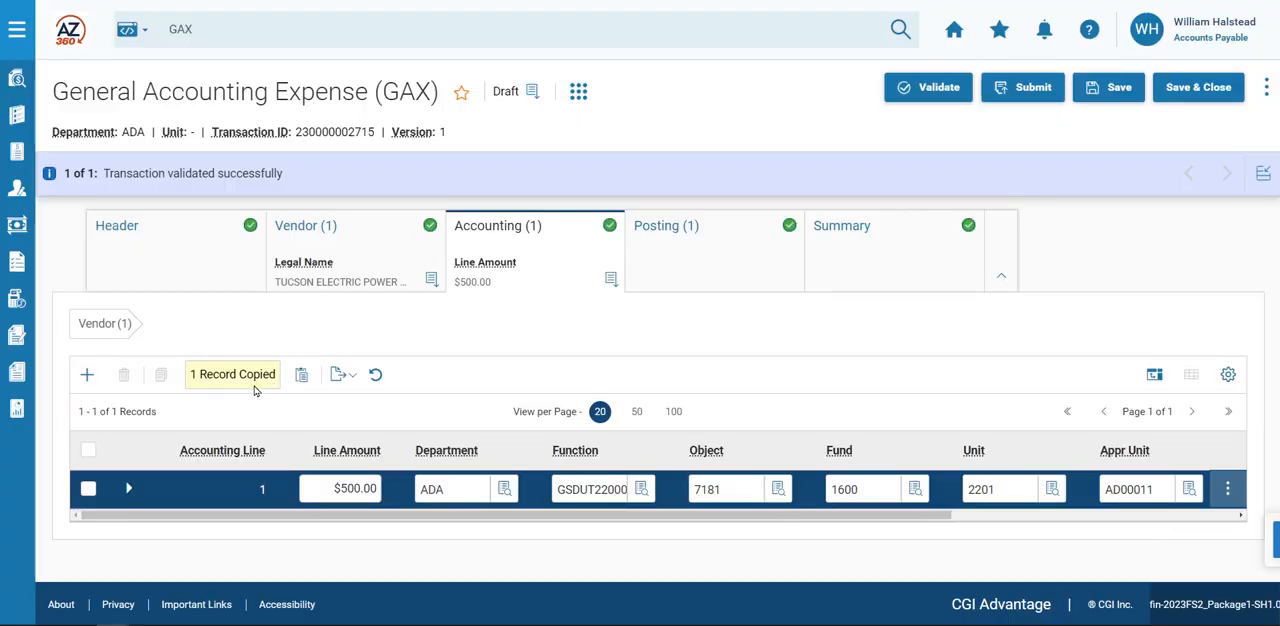
{"action": "left_click", "coordinate": [304, 376]}
Set the location to 0055 in the pasted accounting line's COA details, and validate the transaction.
{"action": "scroll", "coordinate": [288, 417], "scroll_direction": "down", "scroll_amount": 1}
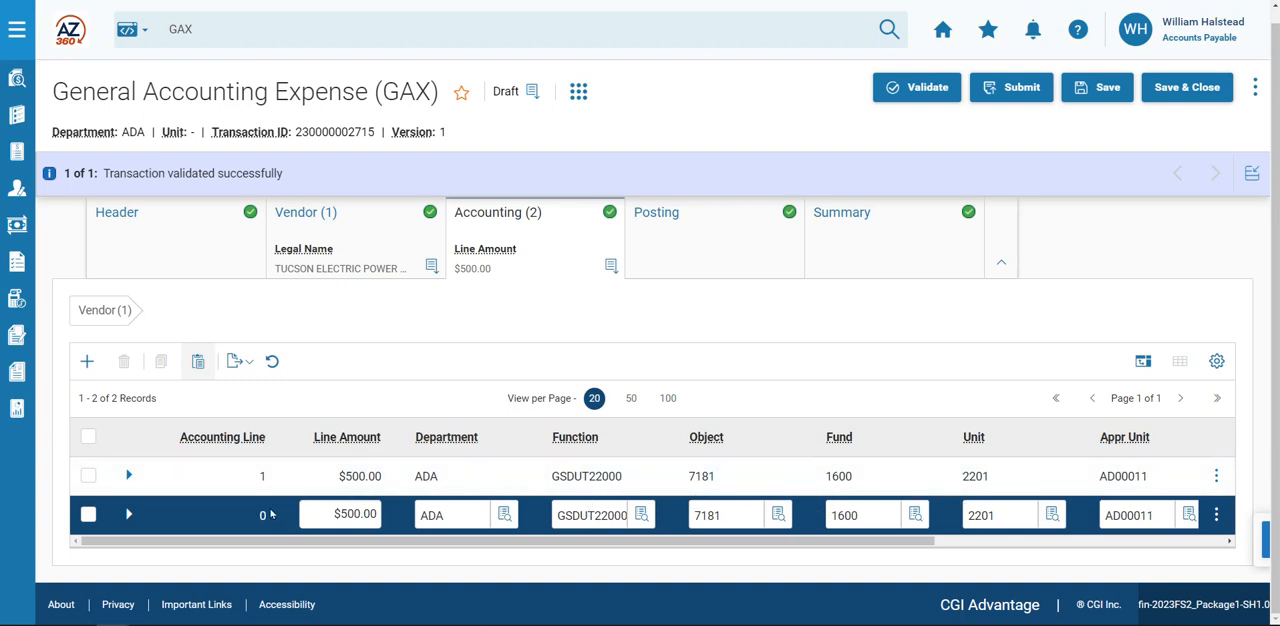
{"action": "left_click", "coordinate": [129, 515]}
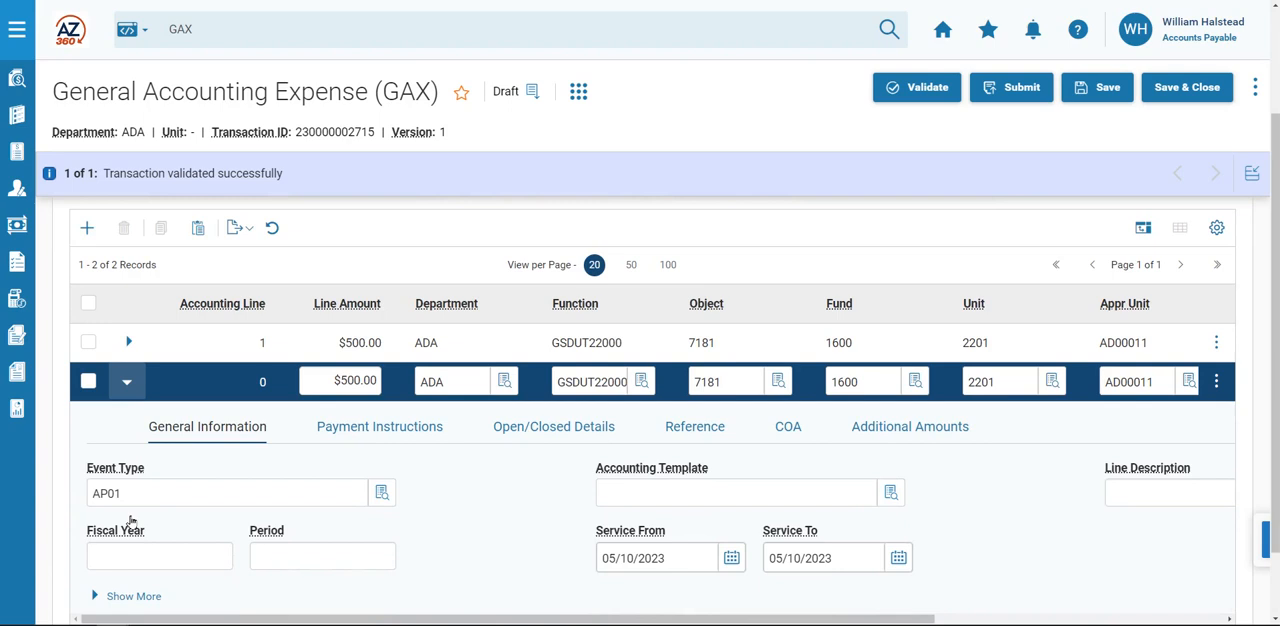
{"action": "left_click", "coordinate": [796, 433]}
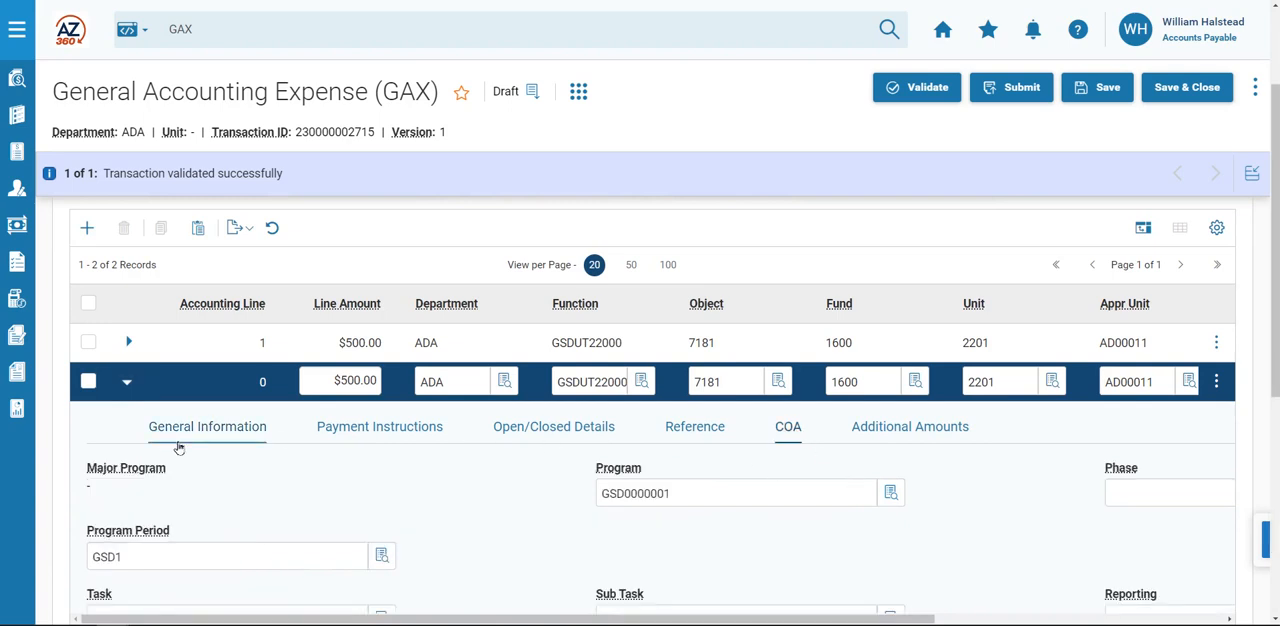
{"action": "scroll", "coordinate": [257, 518], "scroll_direction": "down", "scroll_amount": 5}
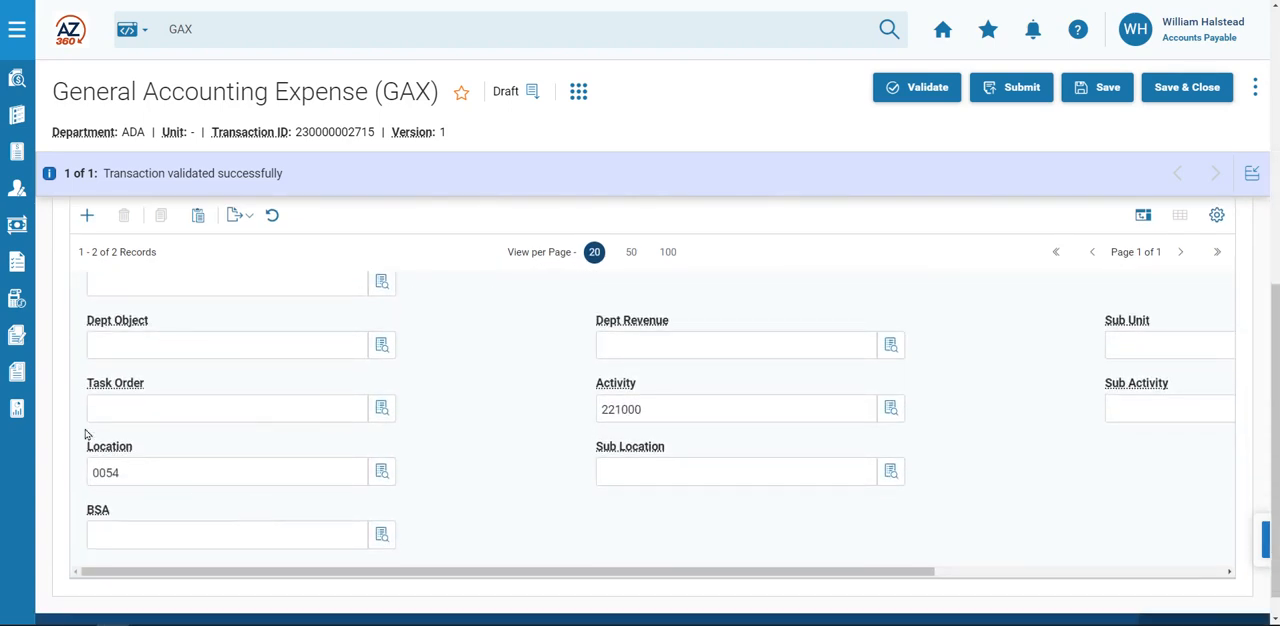
{"action": "left_click", "coordinate": [144, 473]}
{"action": "key", "text": "BackSpace"}
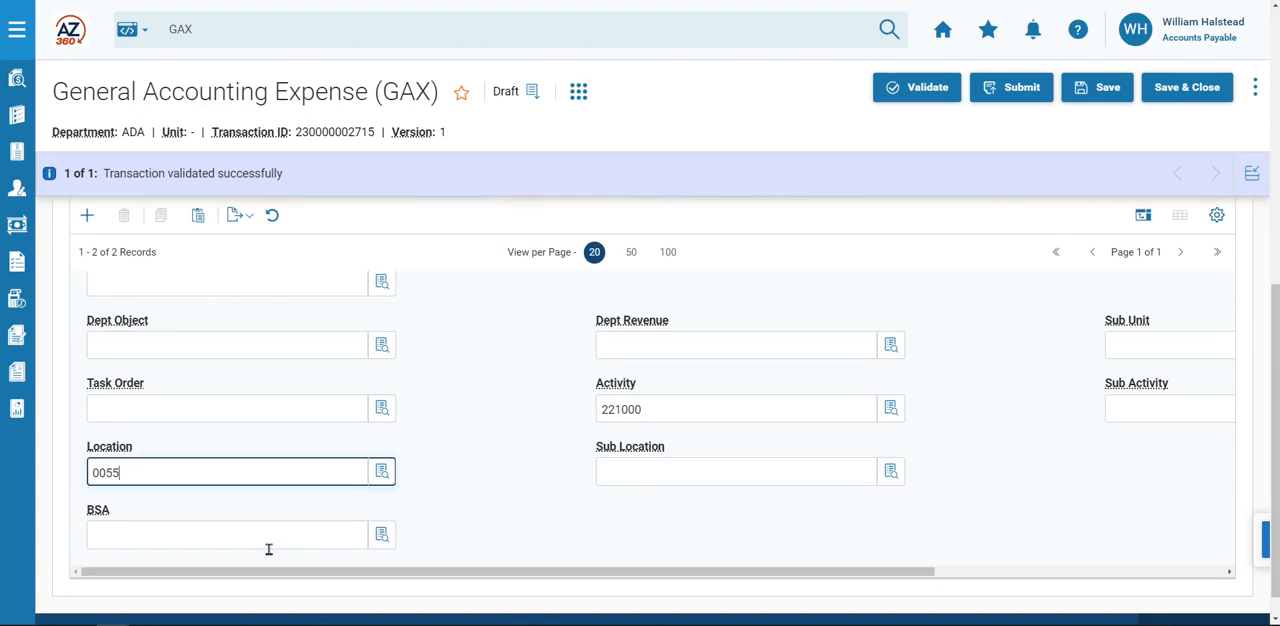
{"action": "type", "text": "5"}
{"action": "left_click", "coordinate": [920, 88]}
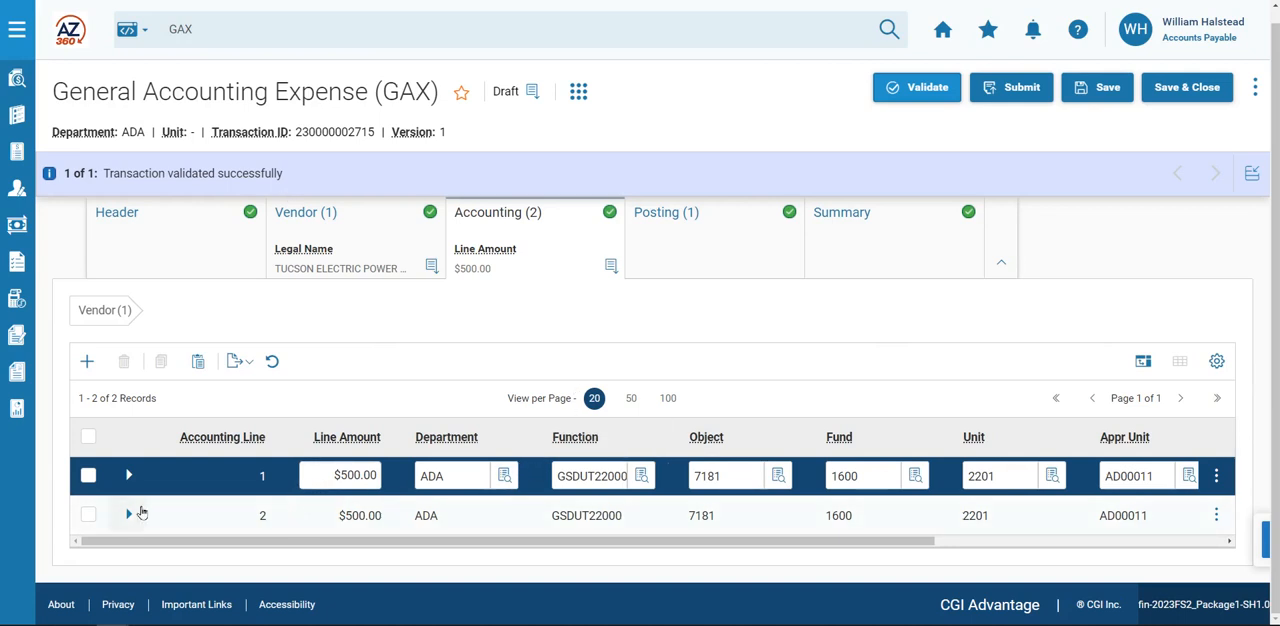
Check the location in accounting line 2's COA details, and submit the transaction.
{"action": "left_click", "coordinate": [128, 514]}
{"action": "scroll", "coordinate": [350, 485], "scroll_direction": "down", "scroll_amount": 3}
{"action": "left_click", "coordinate": [783, 360]}
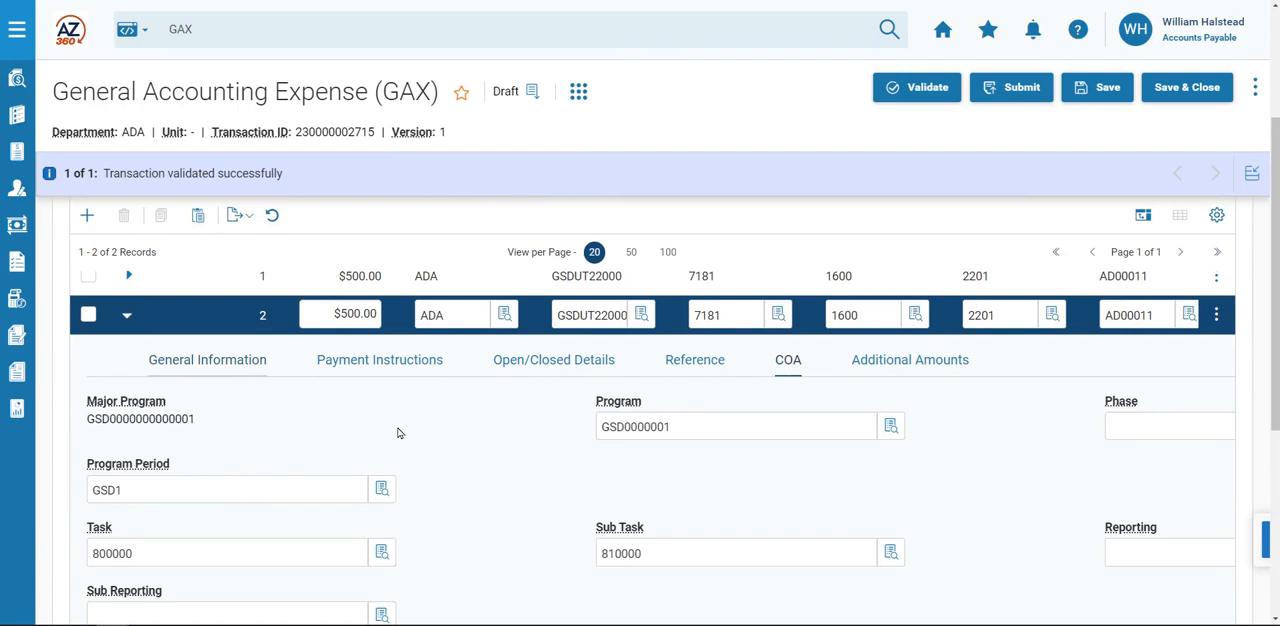
{"action": "scroll", "coordinate": [252, 483], "scroll_direction": "down", "scroll_amount": 2}
{"action": "scroll", "coordinate": [252, 483], "scroll_direction": "down", "scroll_amount": 2}
{"action": "double_click", "coordinate": [102, 474]}
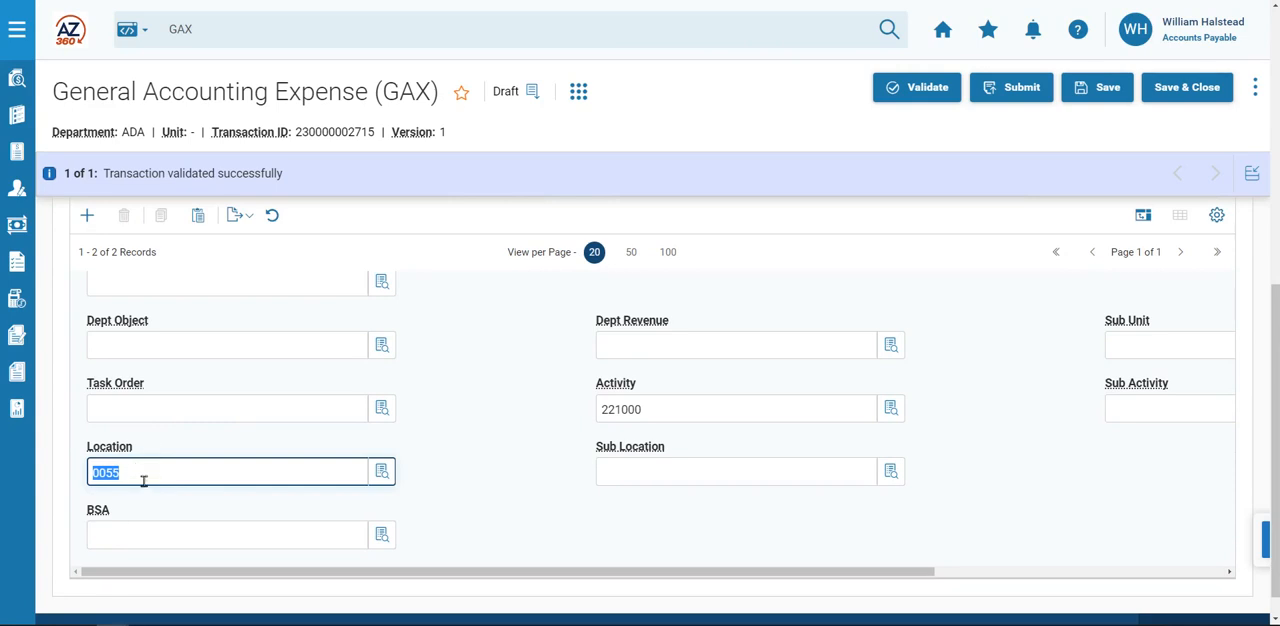
{"action": "scroll", "coordinate": [643, 429], "scroll_direction": "up", "scroll_amount": 5}
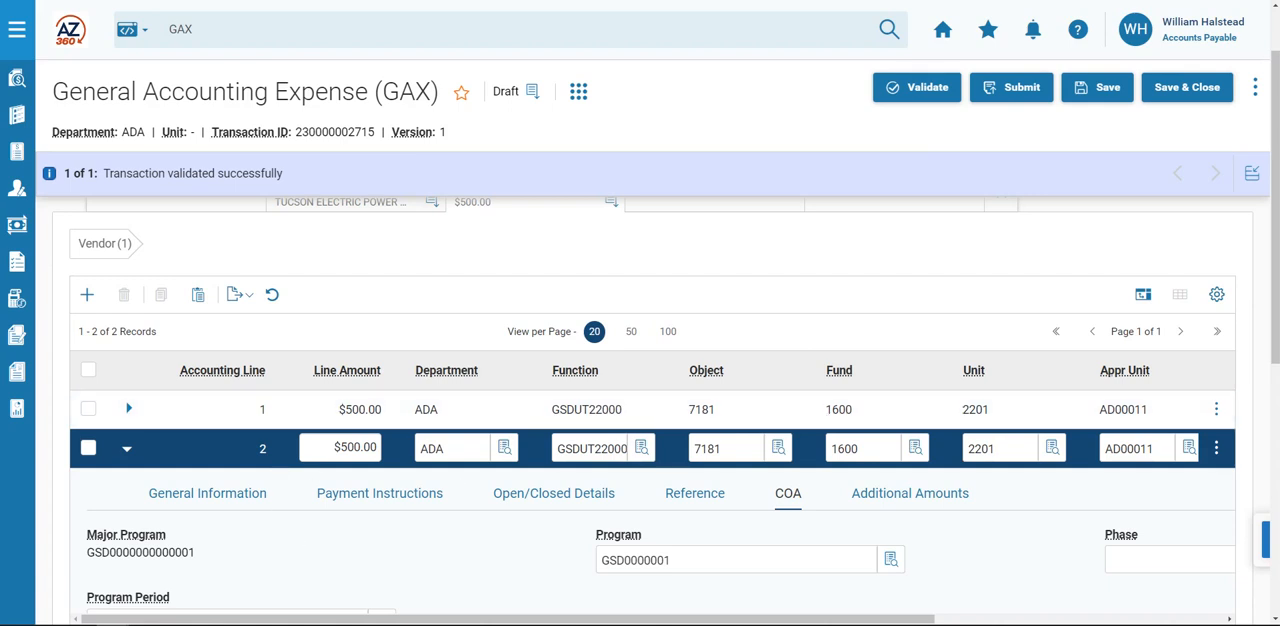
{"action": "left_click", "coordinate": [1022, 90]}
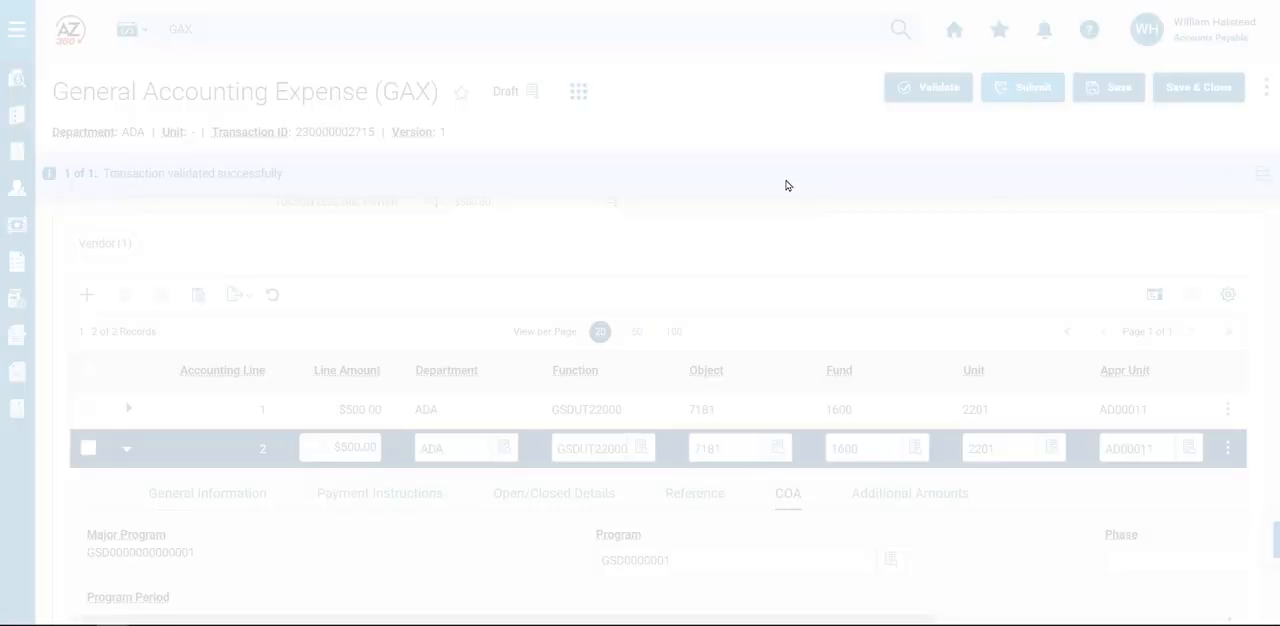